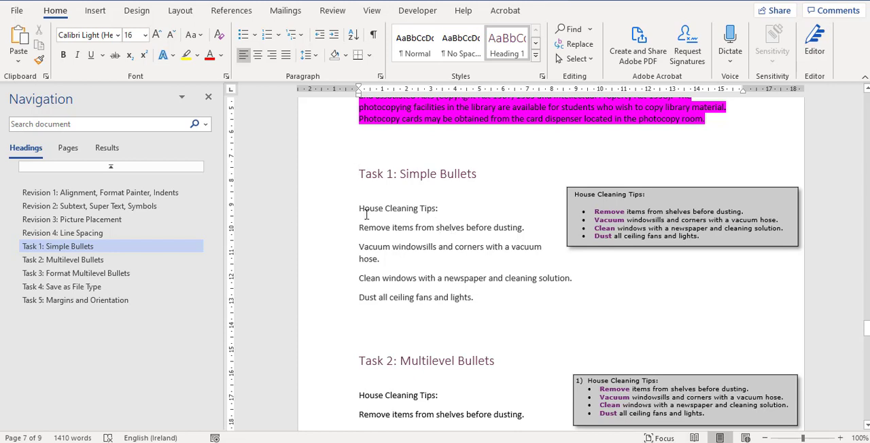
Step: Make the "House Cleaning Tips:" line under the Task 1: Simple Bullets heading bold
{"action": "left_click_drag", "start_coordinate": [359, 209], "coordinate": [444, 205]}
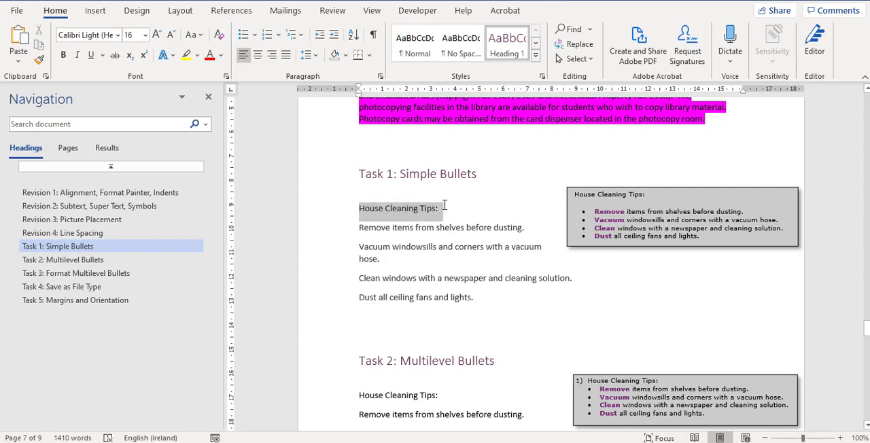
{"action": "key", "text": "ctrl+shift+n"}
{"action": "key", "text": "ctrl+b"}
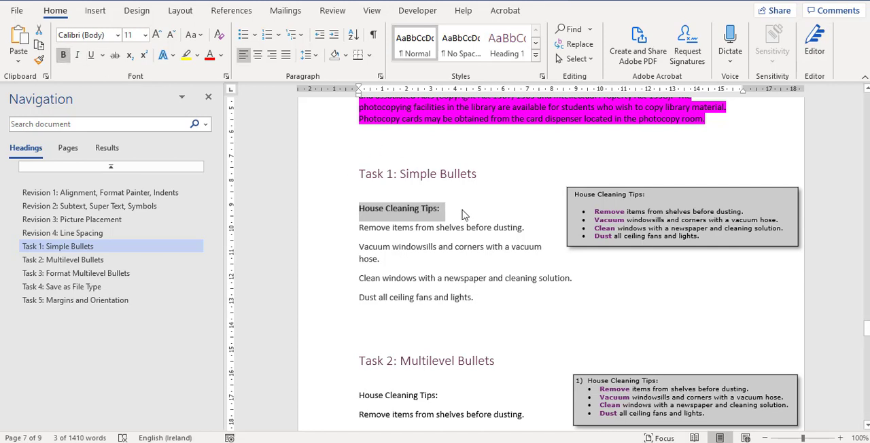
{"action": "left_click", "coordinate": [458, 209]}
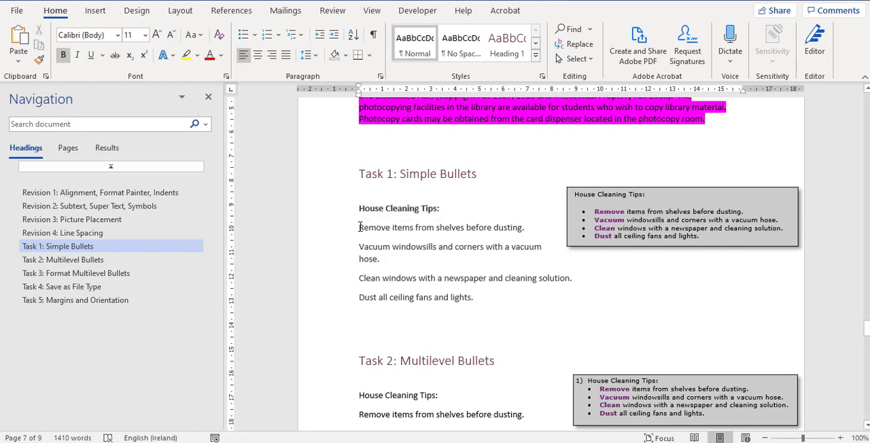
Step: Format the four cleaning tip lines under Task 1 as a list with solid round bullets
{"action": "left_click_drag", "start_coordinate": [360, 227], "coordinate": [479, 299]}
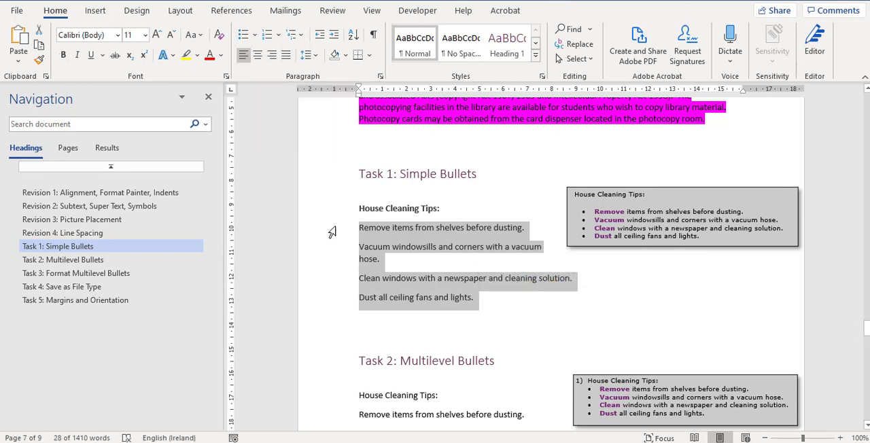
{"action": "left_click_drag", "start_coordinate": [331, 240], "coordinate": [330, 312]}
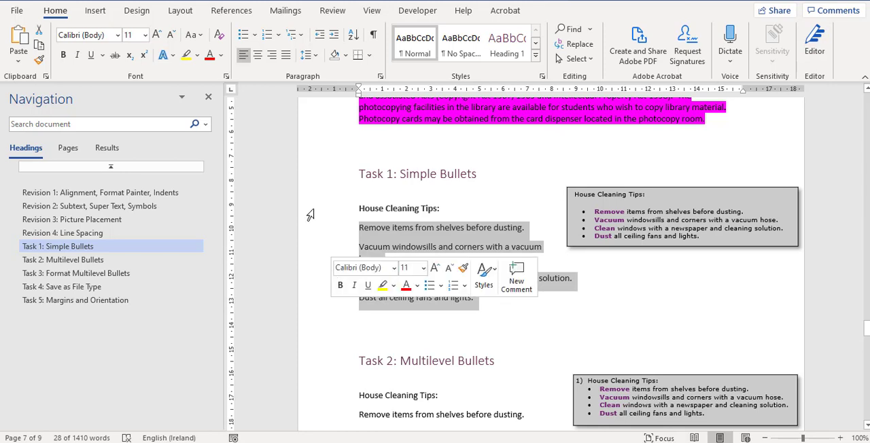
{"action": "left_click", "coordinate": [256, 35]}
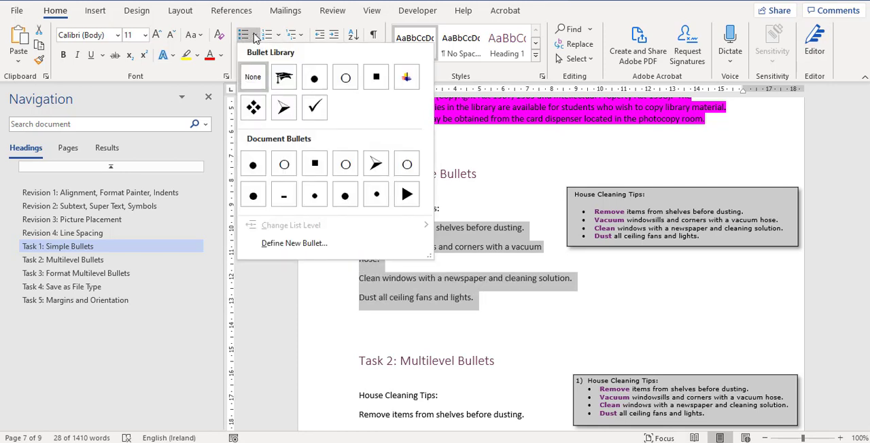
{"action": "left_click", "coordinate": [255, 36]}
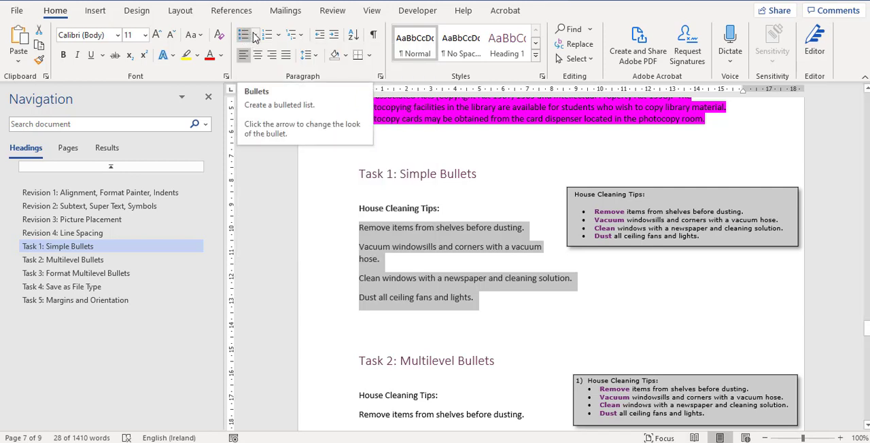
{"action": "left_click", "coordinate": [256, 37]}
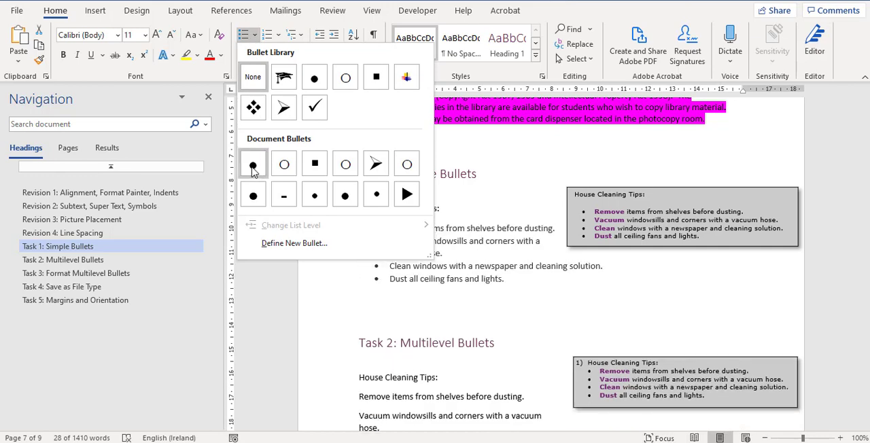
{"action": "left_click", "coordinate": [252, 166]}
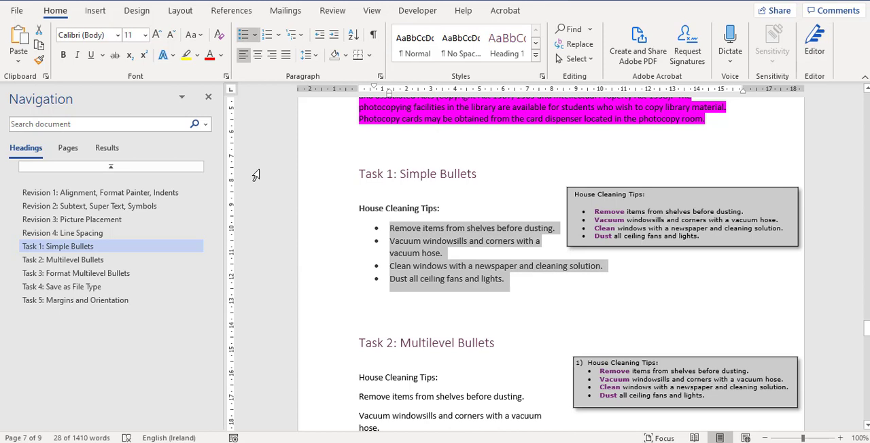
Step: Make the word "Remove" in the first Task 1 bullet bold and colour it with a light plum theme colour
{"action": "left_click", "coordinate": [410, 228]}
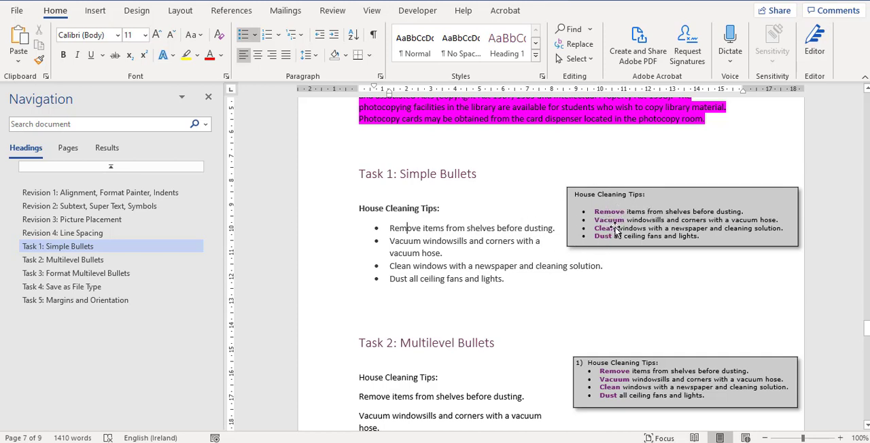
{"action": "double_click", "coordinate": [401, 228]}
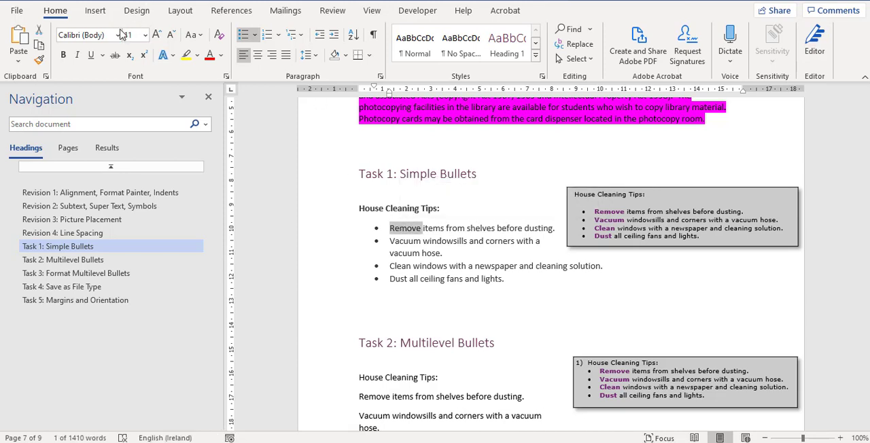
{"action": "left_click", "coordinate": [63, 55]}
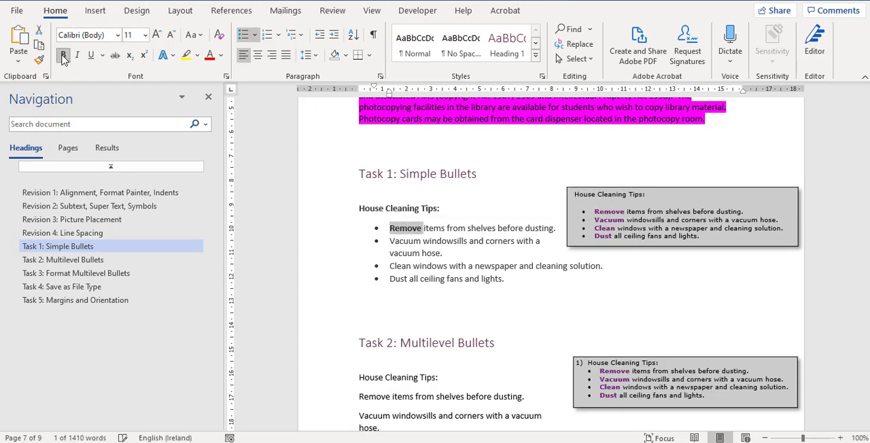
{"action": "left_click", "coordinate": [220, 55]}
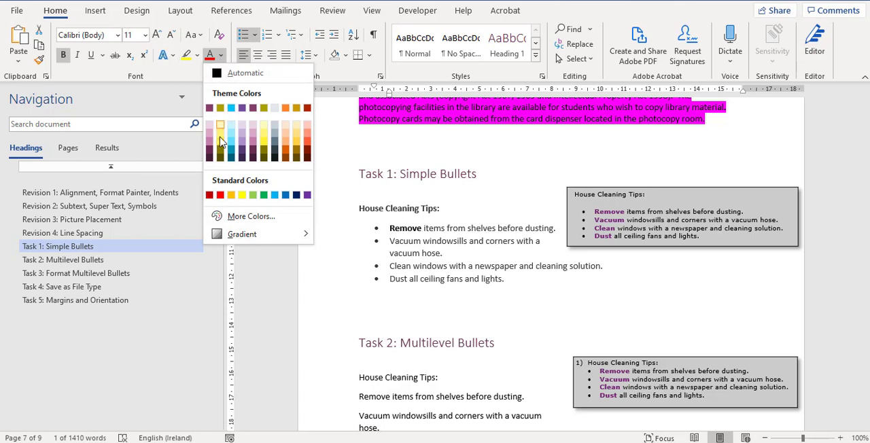
{"action": "left_click", "coordinate": [209, 145]}
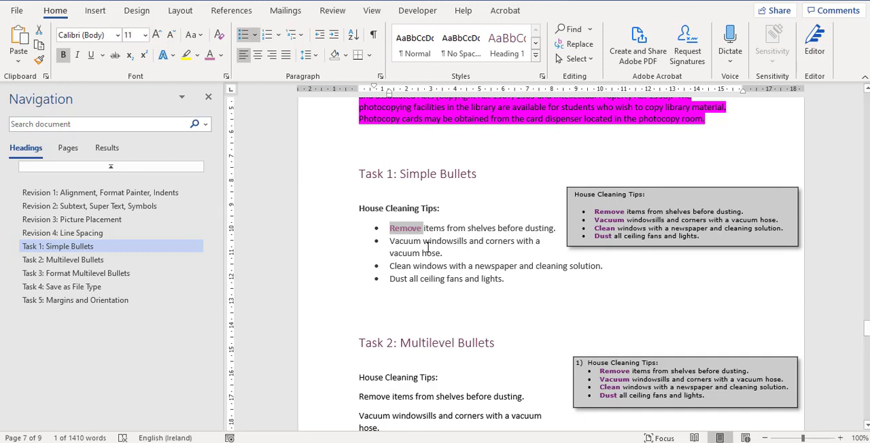
Step: Copy the formatting of "Remove" onto "Vacuum", "Clean" and "Dust" in the Task 1 bullets with Format Painter
{"action": "left_click", "coordinate": [39, 59]}
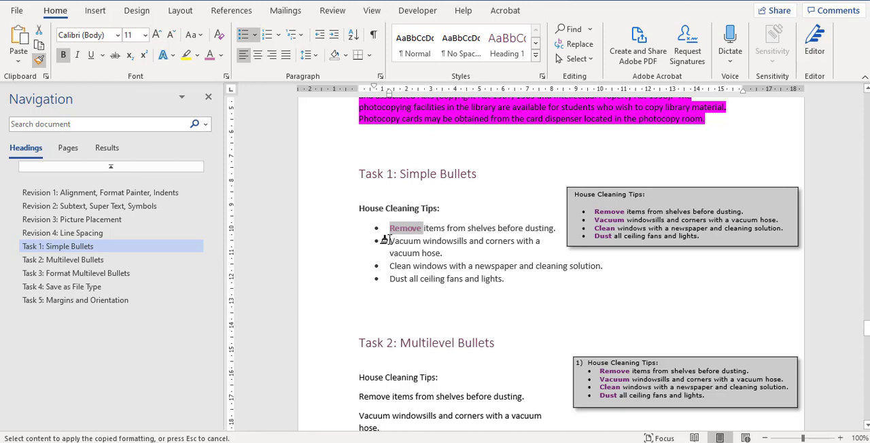
{"action": "left_click_drag", "start_coordinate": [389, 242], "coordinate": [422, 242]}
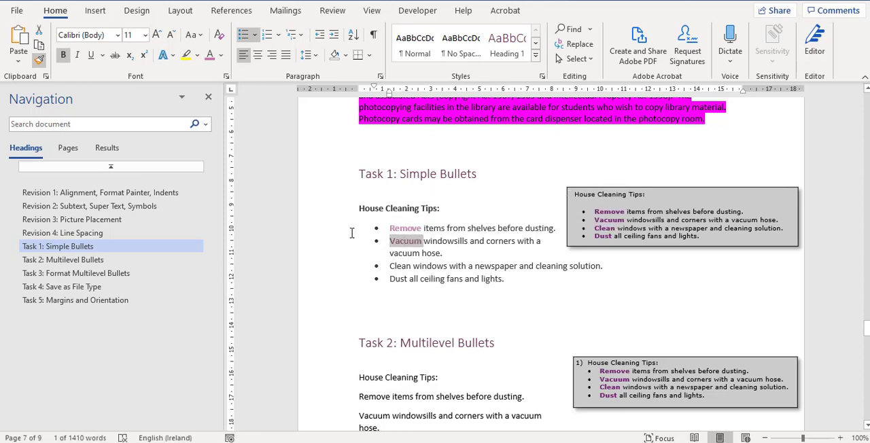
{"action": "left_click", "coordinate": [41, 60]}
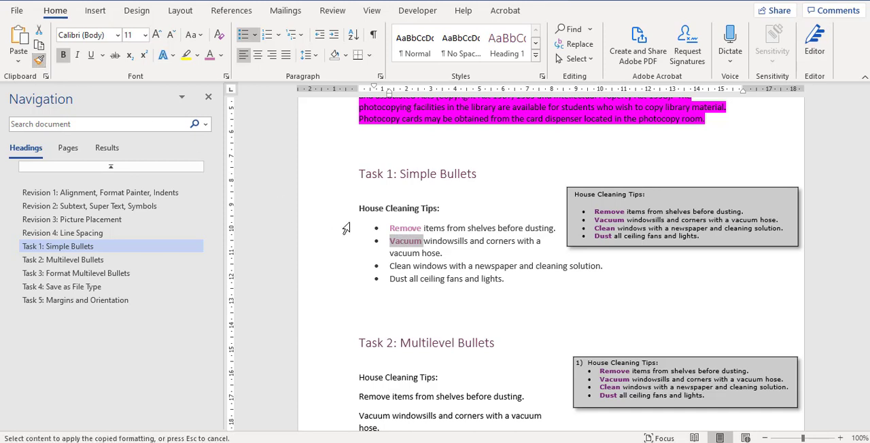
{"action": "left_click_drag", "start_coordinate": [385, 266], "coordinate": [413, 266]}
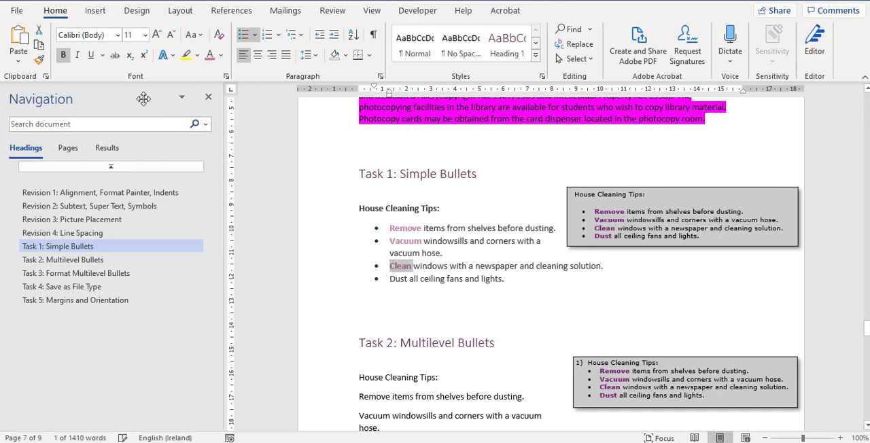
{"action": "left_click", "coordinate": [38, 60]}
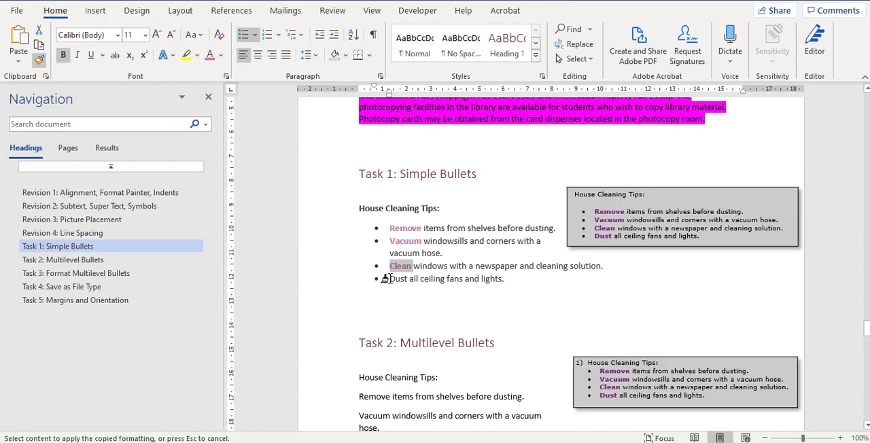
{"action": "left_click_drag", "start_coordinate": [389, 279], "coordinate": [409, 279]}
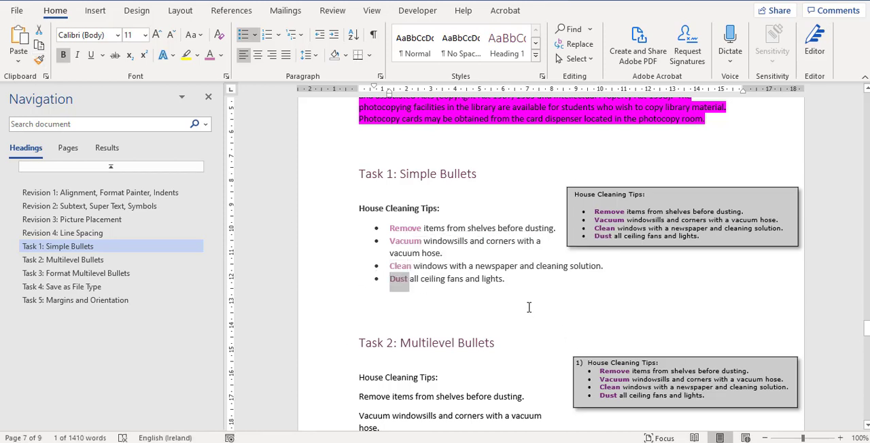
Step: Apply the 1), a), i) multilevel list format to the House Cleaning Tips line and four tips under Task 2
{"action": "scroll", "coordinate": [529, 307], "scroll_direction": "down", "scroll_amount": 1}
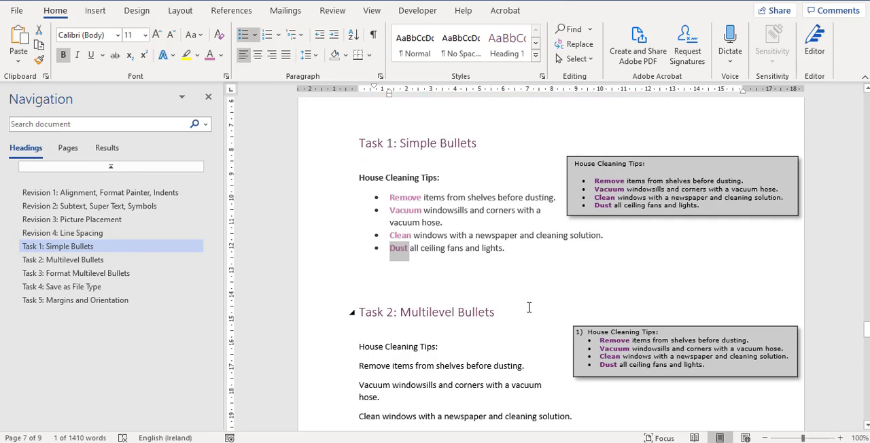
{"action": "scroll", "coordinate": [528, 308], "scroll_direction": "down", "scroll_amount": 2}
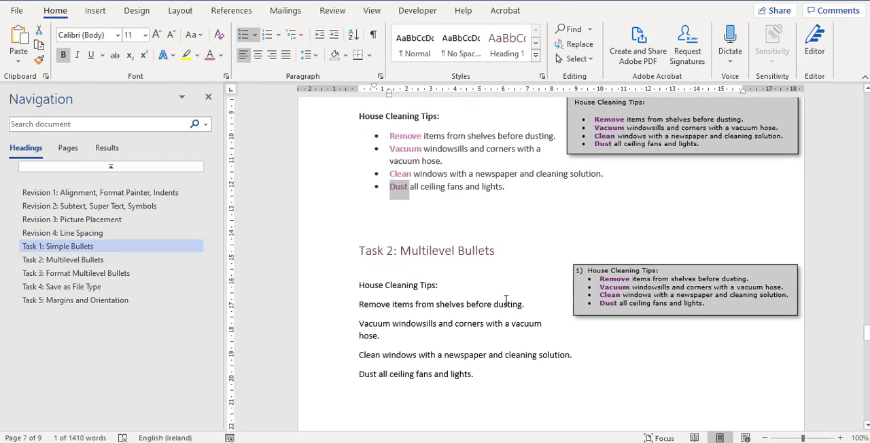
{"action": "scroll", "coordinate": [507, 299], "scroll_direction": "down", "scroll_amount": 1}
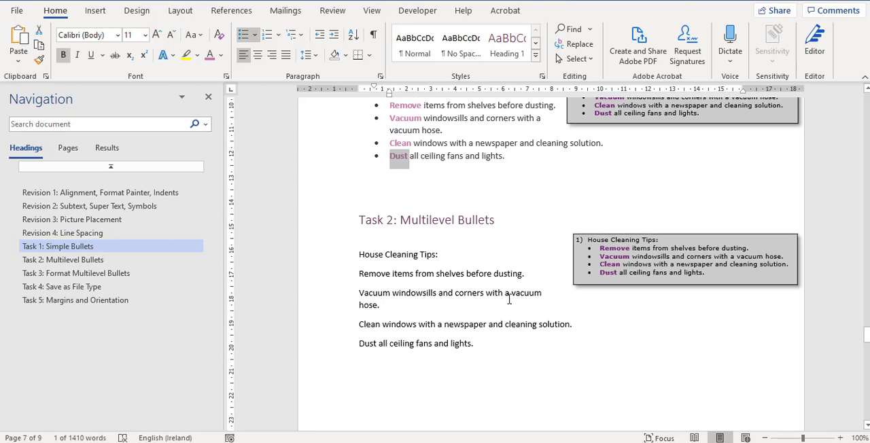
{"action": "scroll", "coordinate": [509, 300], "scroll_direction": "down", "scroll_amount": 1}
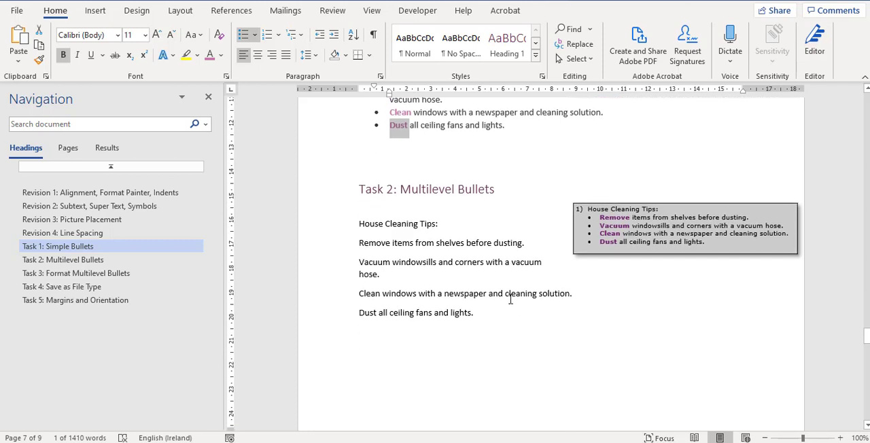
{"action": "scroll", "coordinate": [510, 297], "scroll_direction": "down", "scroll_amount": 7}
{"action": "scroll", "coordinate": [510, 297], "scroll_direction": "up", "scroll_amount": 6}
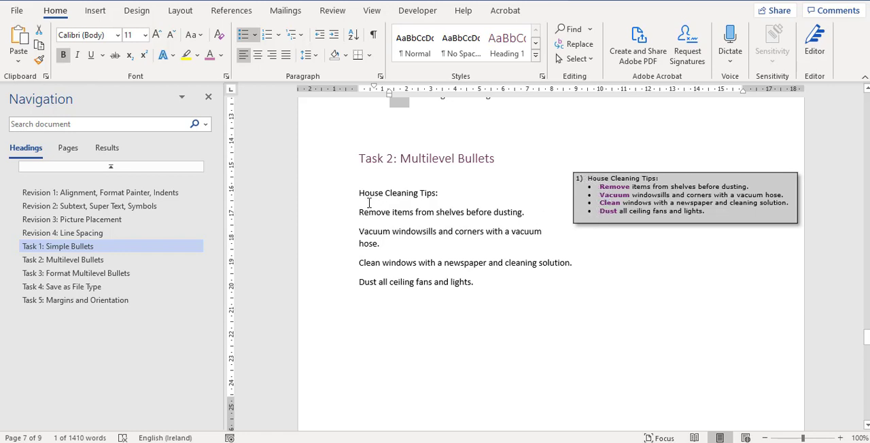
{"action": "left_click_drag", "start_coordinate": [359, 193], "coordinate": [478, 281]}
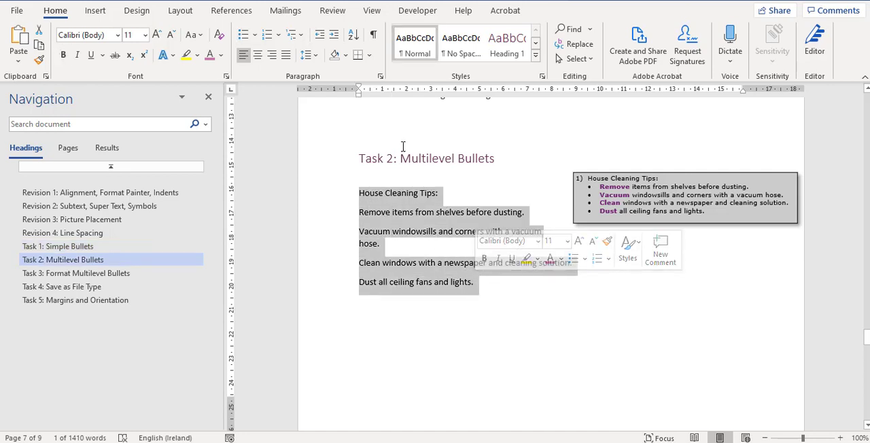
{"action": "left_click", "coordinate": [302, 37]}
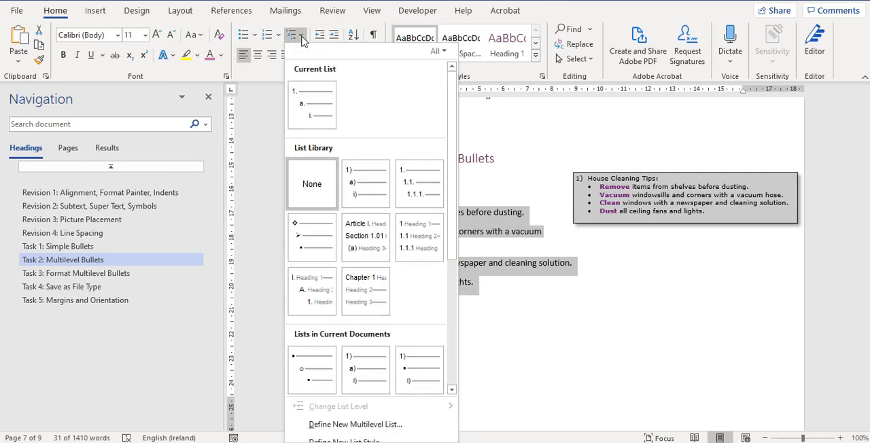
{"action": "left_click", "coordinate": [355, 189]}
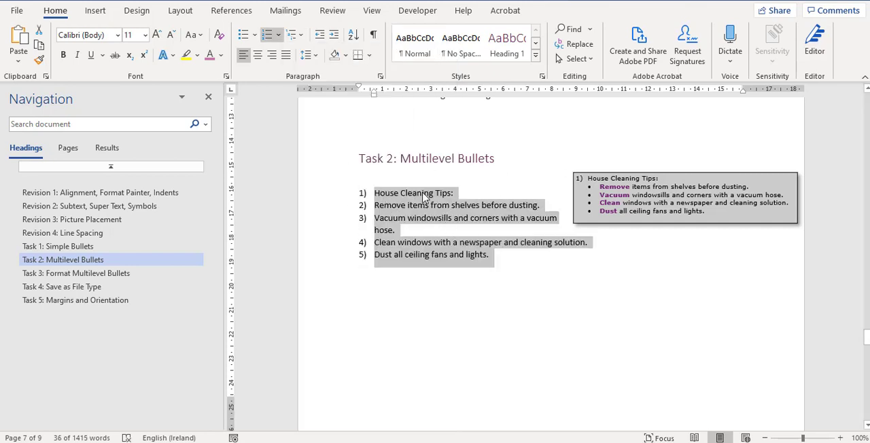
Step: Demote the four cleaning tips under Task 2 to the second list level, beneath "House Cleaning Tips:"
{"action": "left_click", "coordinate": [336, 210]}
{"action": "left_click_drag", "start_coordinate": [337, 210], "coordinate": [335, 258]}
{"action": "left_click", "coordinate": [336, 34]}
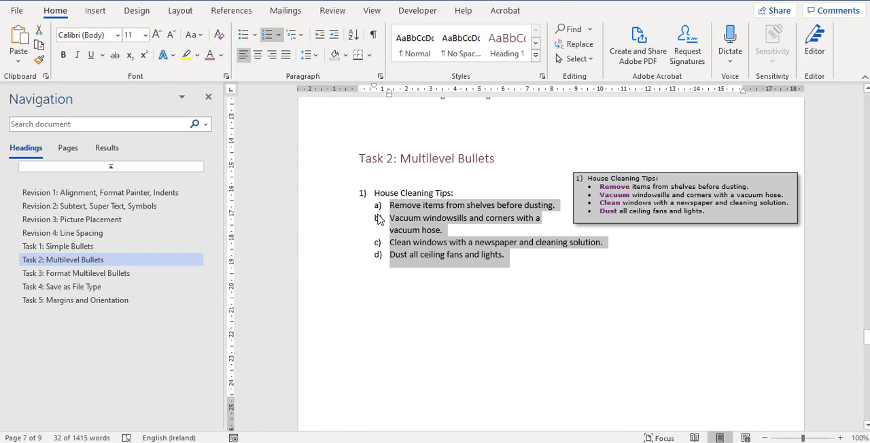
Step: Start defining a new multilevel list for the whole Task 2 list and set the level 1 number format to "1]"
{"action": "left_click_drag", "start_coordinate": [324, 194], "coordinate": [324, 261]}
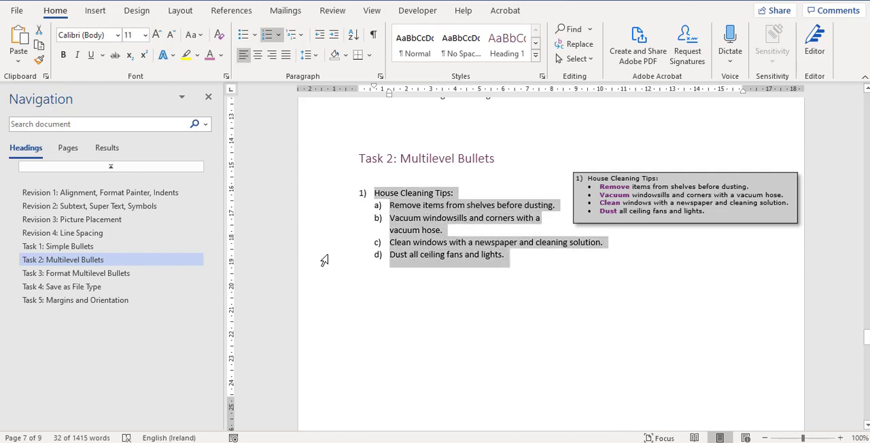
{"action": "left_click", "coordinate": [302, 36]}
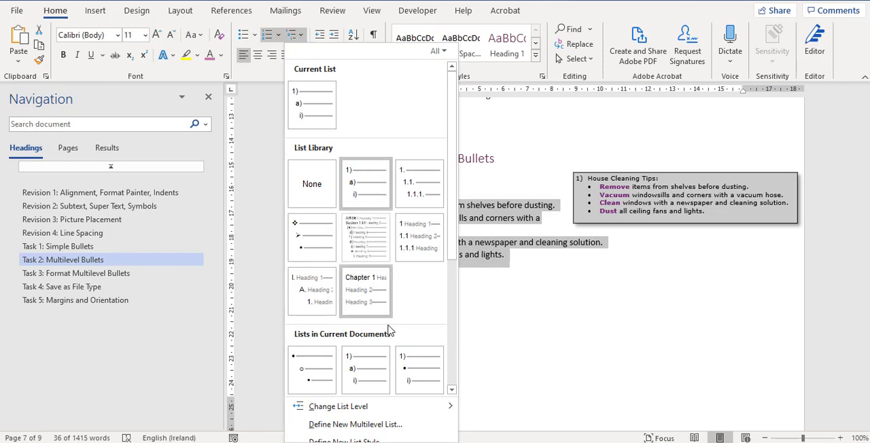
{"action": "left_click", "coordinate": [366, 425]}
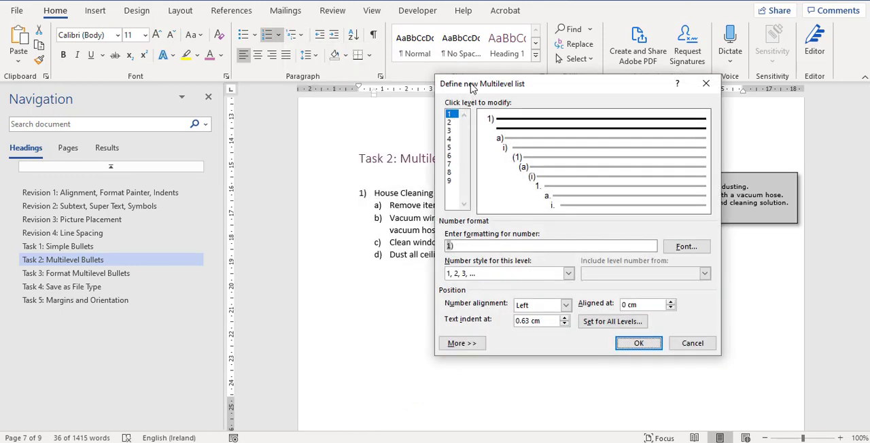
{"action": "left_click_drag", "start_coordinate": [474, 84], "coordinate": [520, 84]}
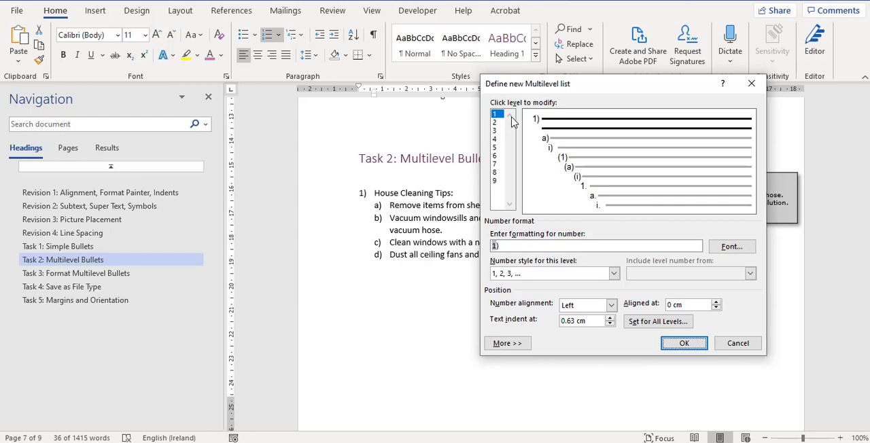
{"action": "left_click", "coordinate": [500, 246]}
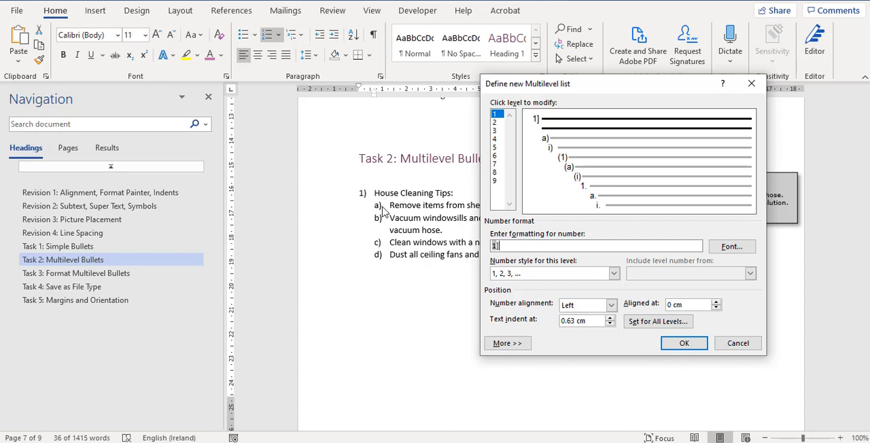
Step: Set level 2 of the new multilevel list to the "Bullet, Solid Diamond" number style and apply the definition to the Task 2 list
{"action": "left_click", "coordinate": [497, 122]}
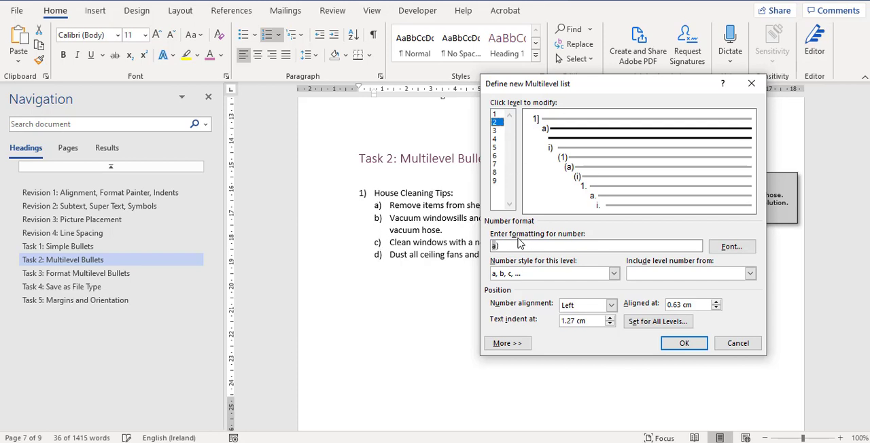
{"action": "left_click", "coordinate": [614, 274]}
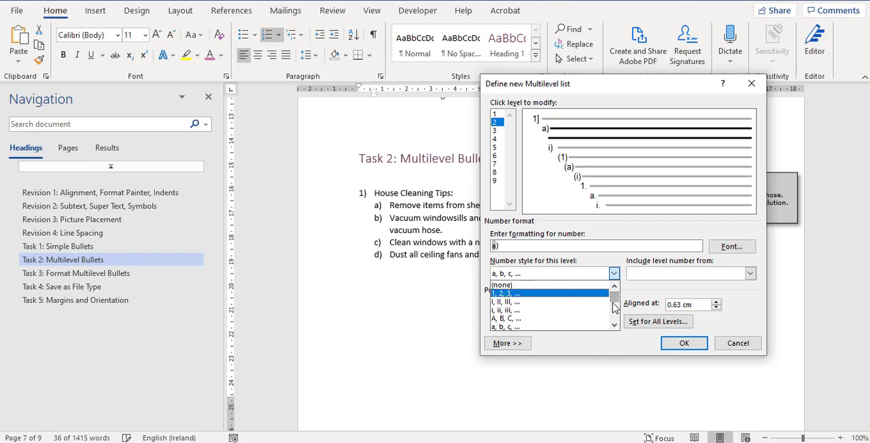
{"action": "left_click", "coordinate": [614, 326]}
{"action": "left_click", "coordinate": [614, 325]}
{"action": "left_click", "coordinate": [614, 326]}
{"action": "left_click", "coordinate": [615, 325]}
{"action": "left_click", "coordinate": [614, 326]}
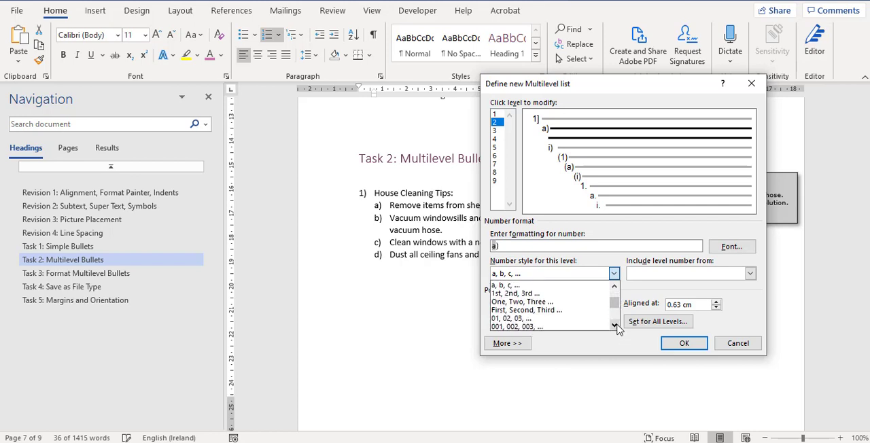
{"action": "left_click", "coordinate": [615, 326]}
{"action": "left_click", "coordinate": [614, 325]}
{"action": "left_click", "coordinate": [614, 325]}
{"action": "left_click", "coordinate": [615, 326]}
{"action": "left_click", "coordinate": [614, 326]}
{"action": "left_click", "coordinate": [614, 326]}
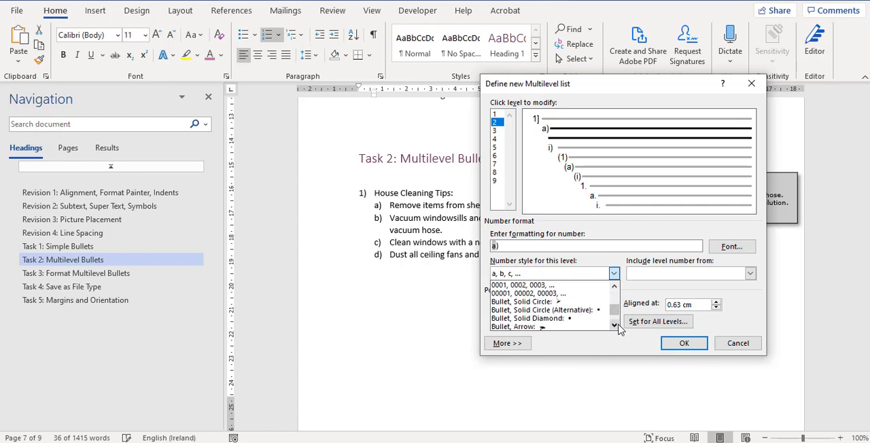
{"action": "left_click", "coordinate": [614, 325]}
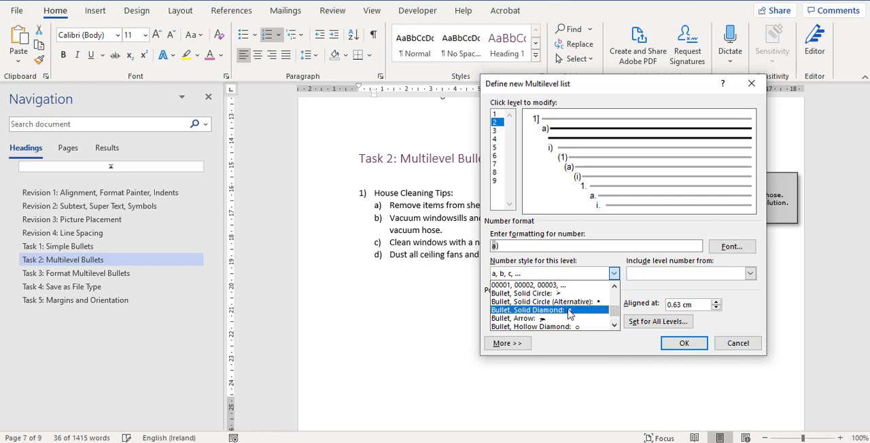
{"action": "left_click", "coordinate": [614, 326]}
{"action": "left_click", "coordinate": [615, 326]}
{"action": "left_click", "coordinate": [614, 326]}
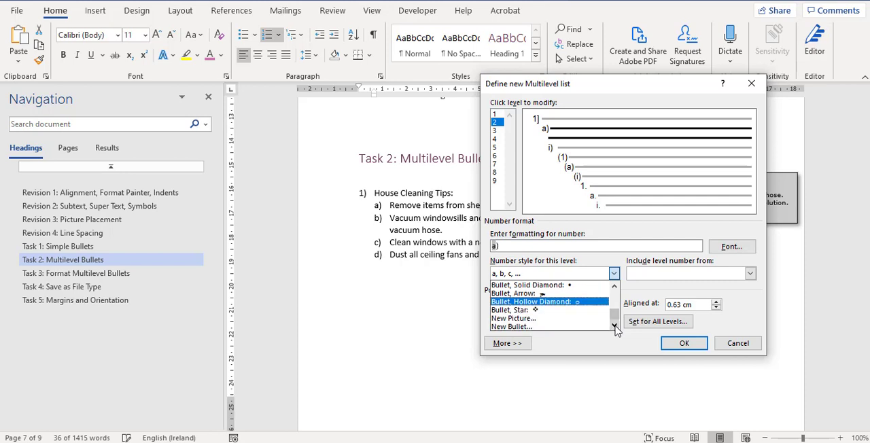
{"action": "left_click", "coordinate": [614, 285]}
{"action": "left_click", "coordinate": [615, 285]}
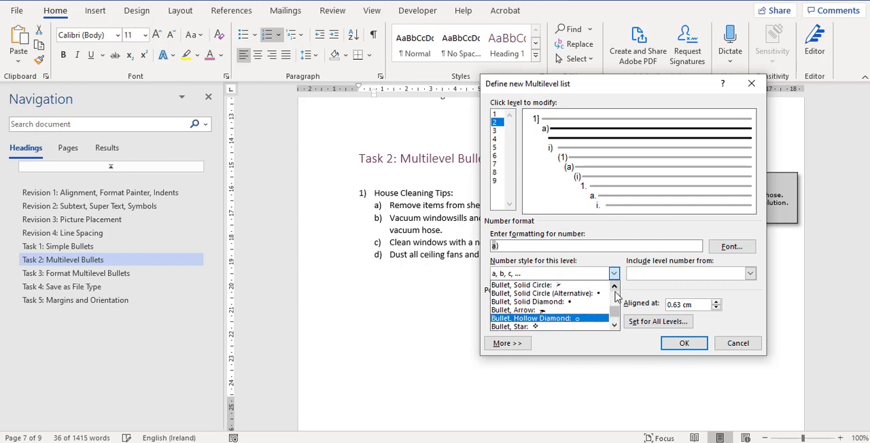
{"action": "left_click", "coordinate": [591, 303]}
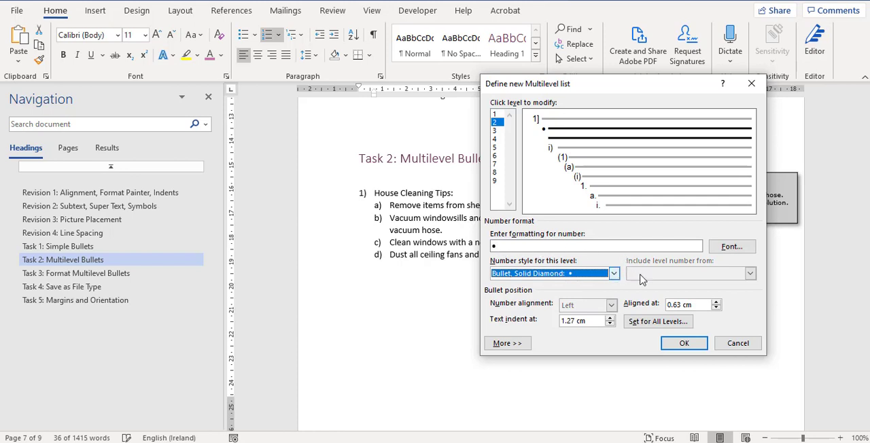
{"action": "left_click", "coordinate": [691, 344]}
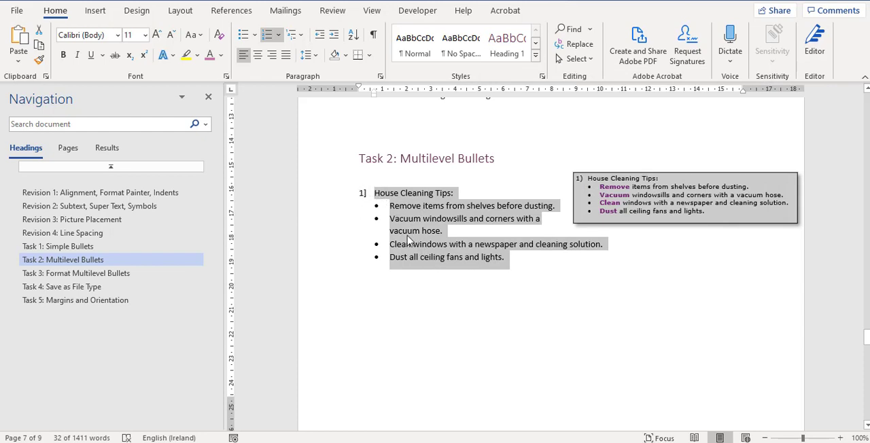
Step: Add a trial level 1 item "Abc" after the last cleaning tip and switch the line beneath it between the two list levels
{"action": "left_click", "coordinate": [521, 263]}
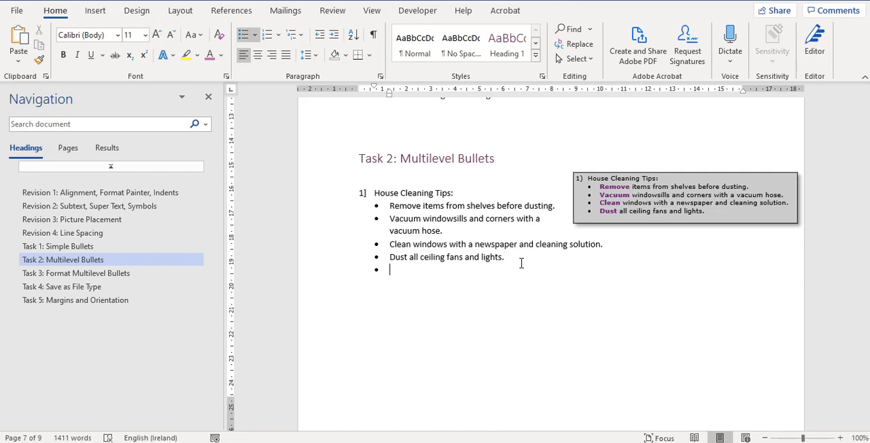
{"action": "left_click", "coordinate": [321, 36]}
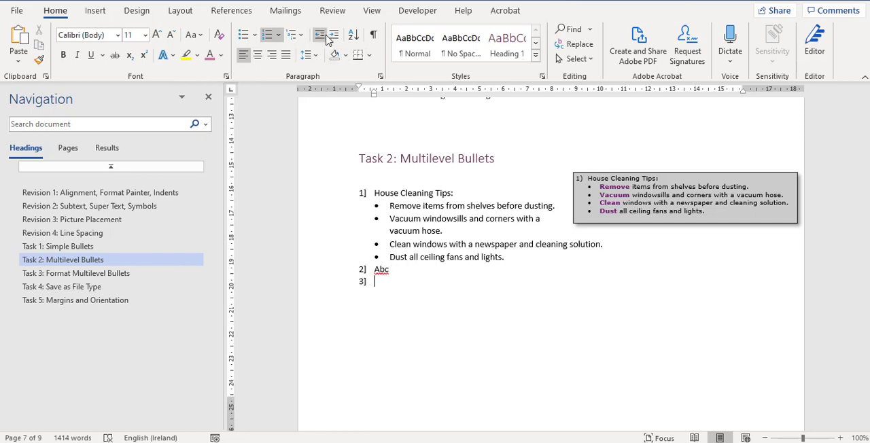
{"action": "left_click", "coordinate": [334, 36]}
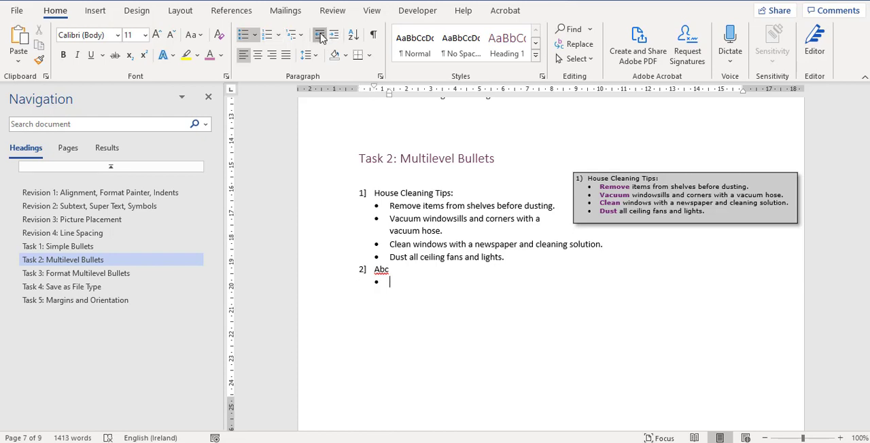
{"action": "left_click", "coordinate": [320, 36]}
{"action": "left_click", "coordinate": [334, 36]}
{"action": "left_click", "coordinate": [320, 36]}
{"action": "left_click", "coordinate": [334, 38]}
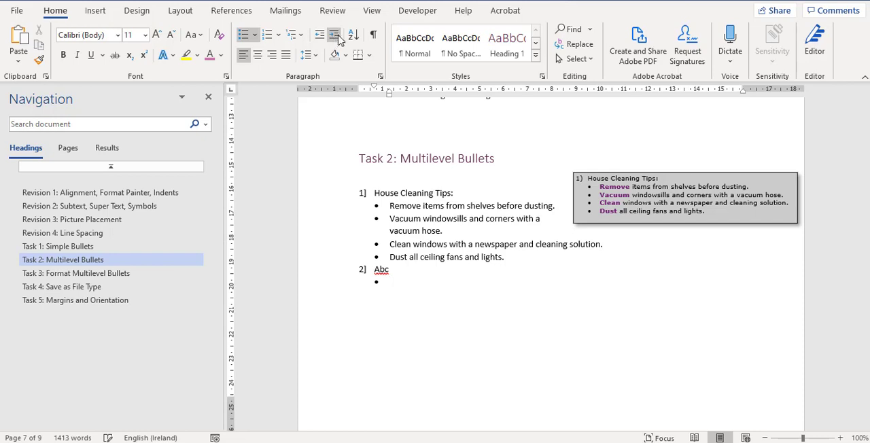
Step: Remove the trial "Abc" item and the empty bullet beneath it from the end of the Task 2 list
{"action": "key", "text": "Return"}
{"action": "key", "text": "Return"}
{"action": "key", "text": "BackSpace"}
{"action": "key", "text": "BackSpace"}
{"action": "key", "text": "BackSpace"}
{"action": "key", "text": "BackSpace"}
{"action": "key", "text": "BackSpace"}
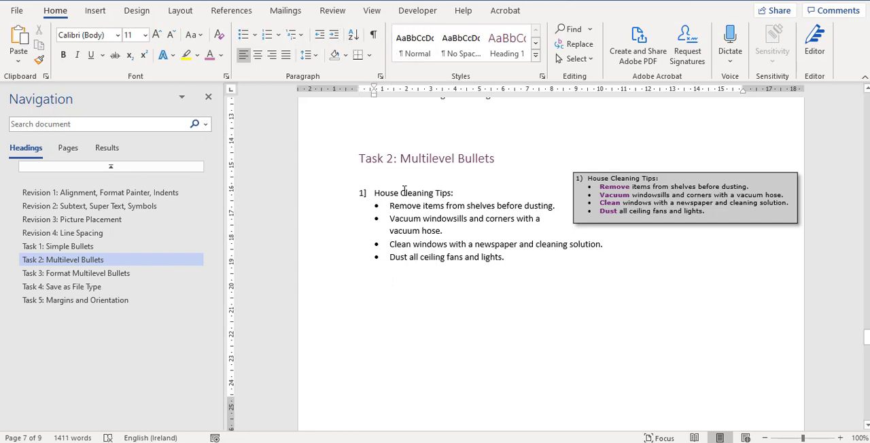
Step: Apply the 1), a), i) multilevel list format to all Task 3 lines from "New Clients" to "Builder Supply Depot"
{"action": "scroll", "coordinate": [625, 278], "scroll_direction": "down", "scroll_amount": 1}
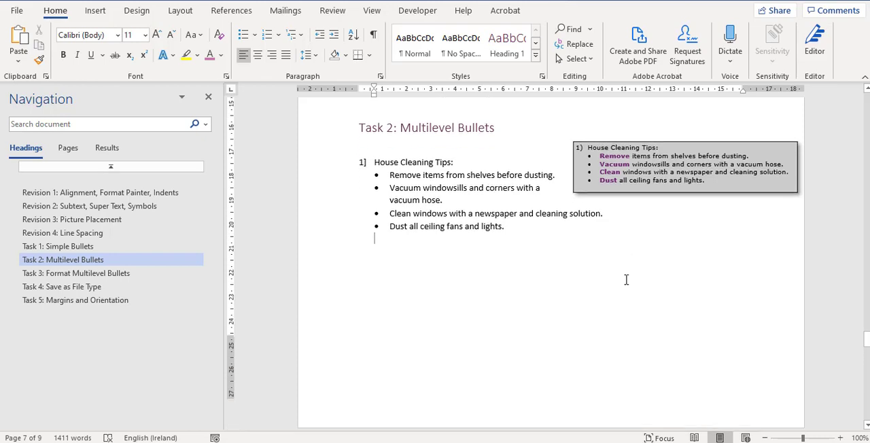
{"action": "scroll", "coordinate": [625, 279], "scroll_direction": "down", "scroll_amount": 6}
{"action": "scroll", "coordinate": [626, 279], "scroll_direction": "down", "scroll_amount": 5}
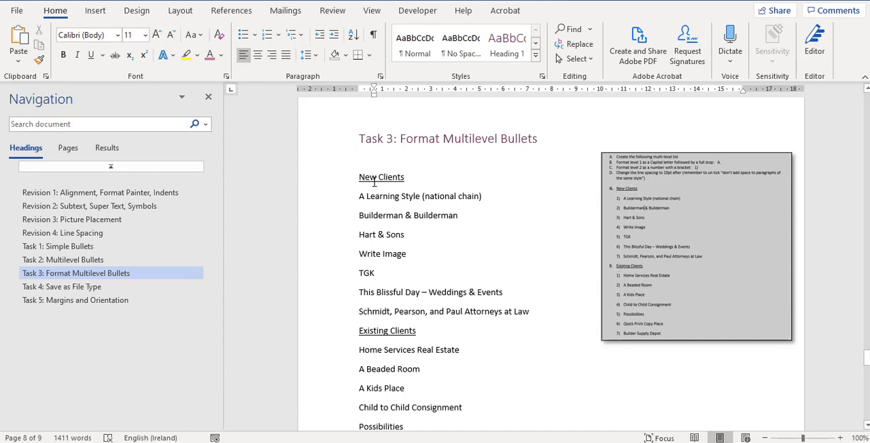
{"action": "left_click_drag", "start_coordinate": [359, 175], "coordinate": [460, 405]}
{"action": "scroll", "coordinate": [439, 375], "scroll_direction": "down", "scroll_amount": 2}
{"action": "left_click", "coordinate": [292, 35]}
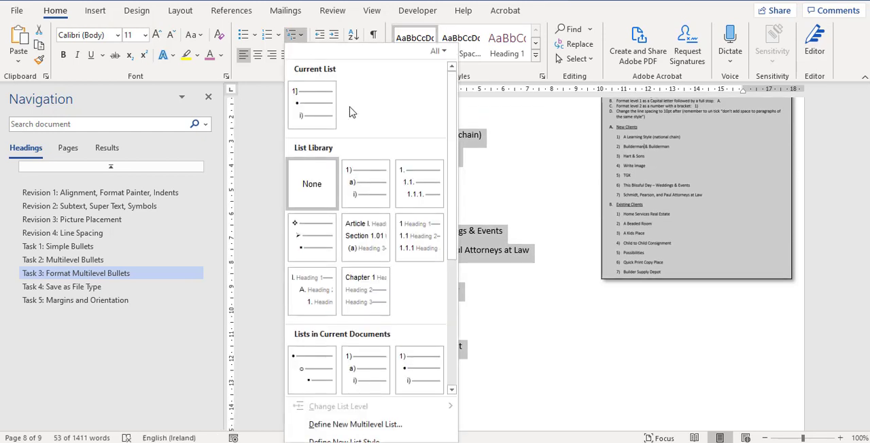
{"action": "left_click", "coordinate": [364, 177]}
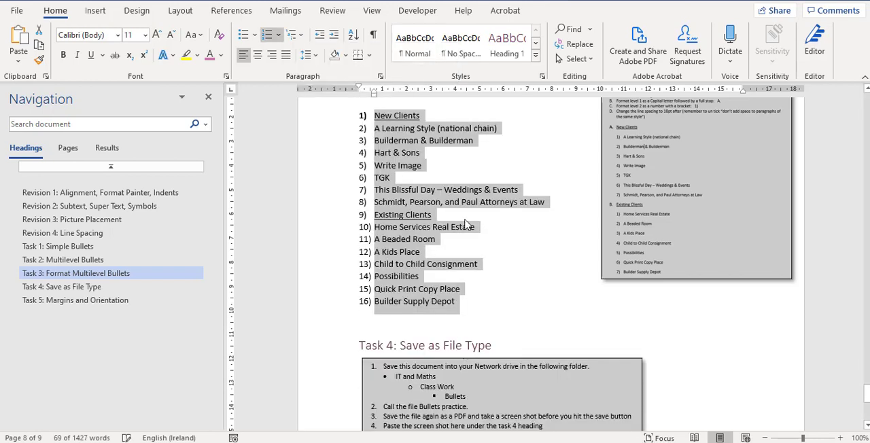
Step: Demote the seven client names under "New Clients" and the seven under "Existing Clients" to the second list level
{"action": "scroll", "coordinate": [470, 229], "scroll_direction": "up", "scroll_amount": 2}
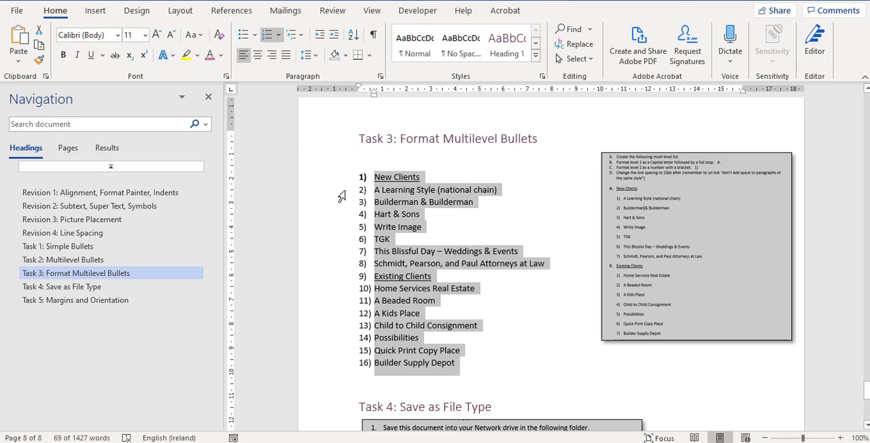
{"action": "left_click_drag", "start_coordinate": [325, 194], "coordinate": [316, 267]}
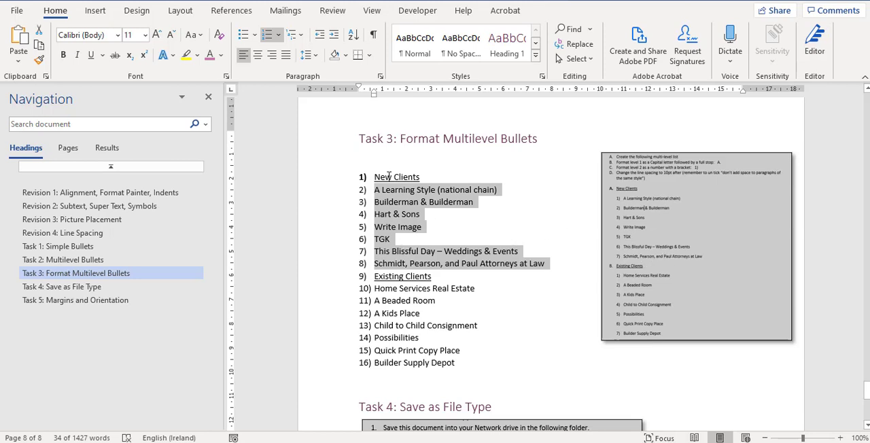
{"action": "left_click", "coordinate": [334, 38]}
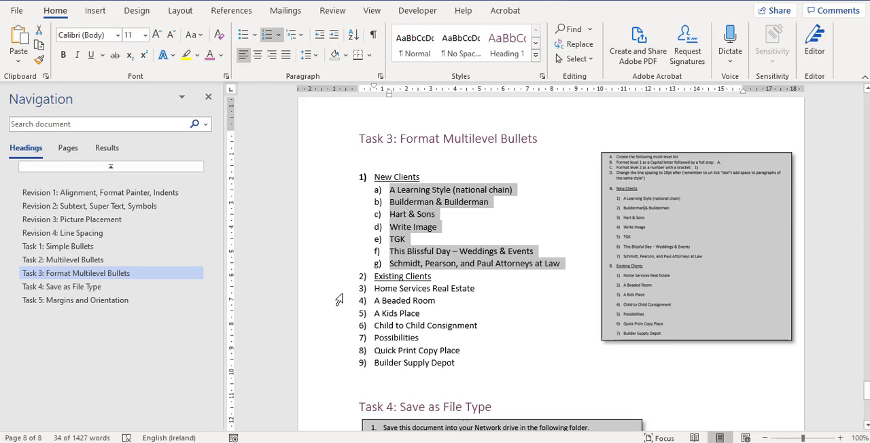
{"action": "left_click_drag", "start_coordinate": [340, 297], "coordinate": [339, 367]}
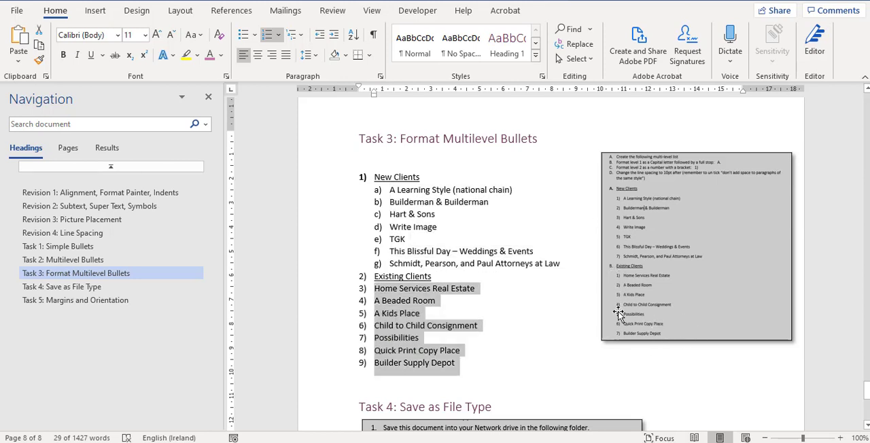
{"action": "left_click", "coordinate": [334, 35]}
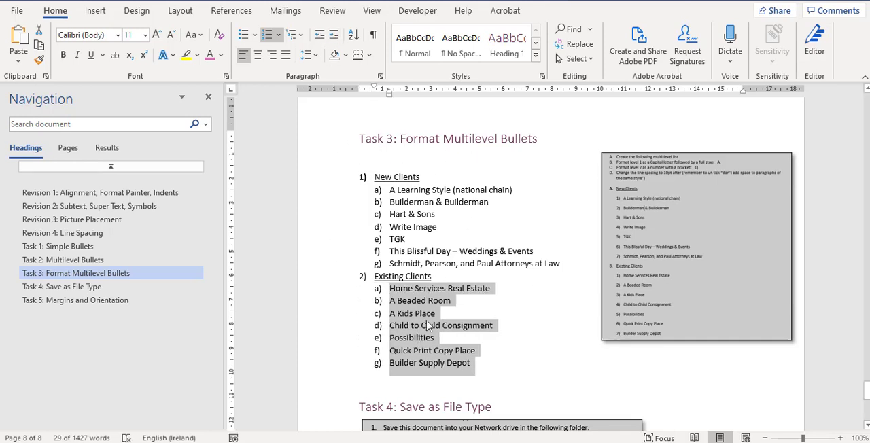
Step: Start defining a new multilevel list for the whole Task 3 list, with level 1 in A, B, C style formatted as "A."
{"action": "left_click_drag", "start_coordinate": [323, 185], "coordinate": [326, 368]}
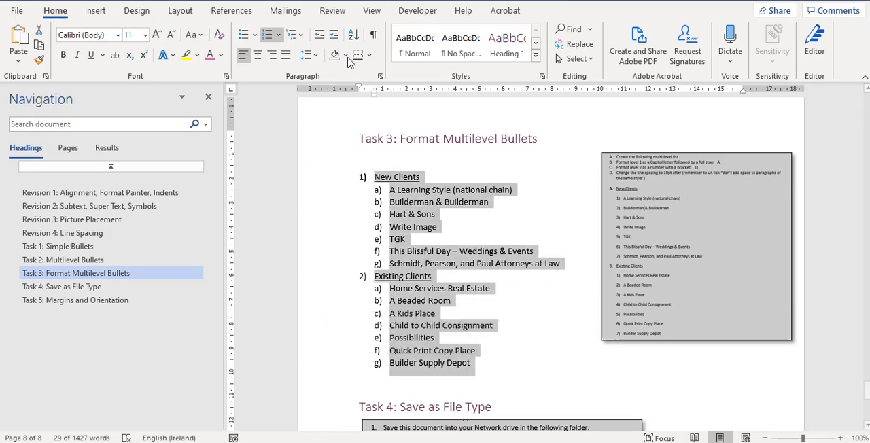
{"action": "left_click", "coordinate": [302, 35]}
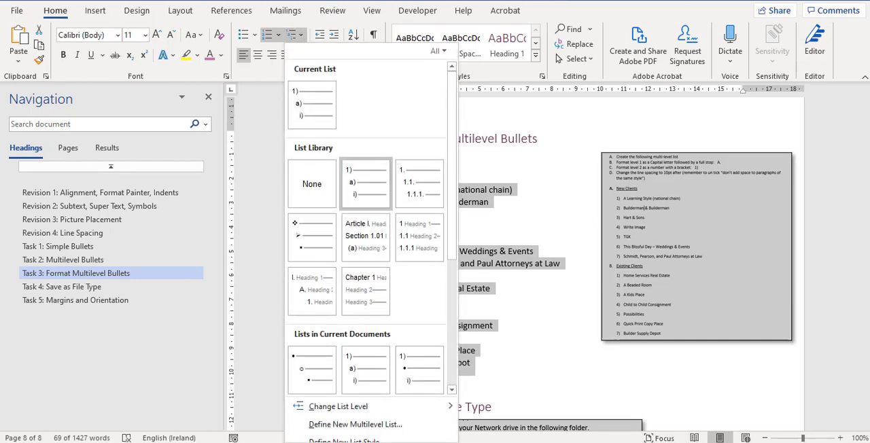
{"action": "left_click", "coordinate": [356, 424]}
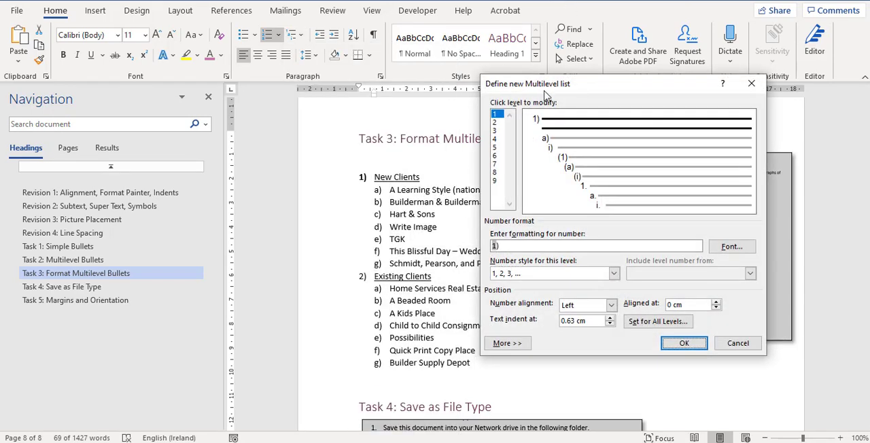
{"action": "left_click_drag", "start_coordinate": [557, 90], "coordinate": [421, 233]}
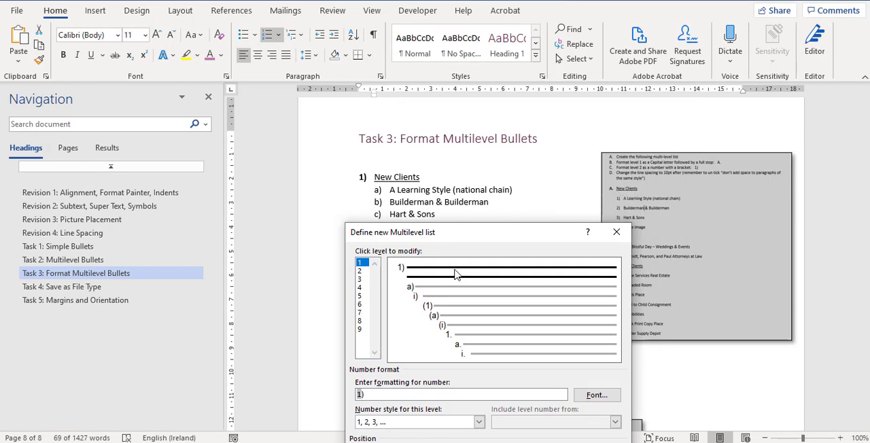
{"action": "left_click_drag", "start_coordinate": [445, 237], "coordinate": [423, 139]}
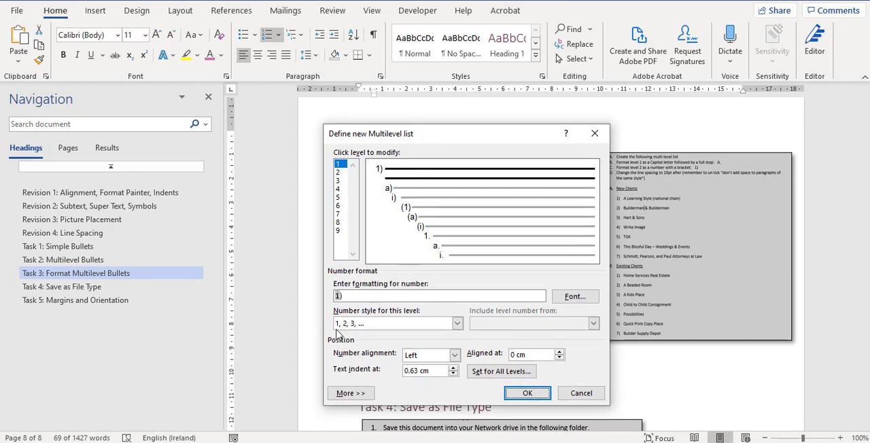
{"action": "left_click", "coordinate": [456, 323]}
{"action": "left_click", "coordinate": [374, 373]}
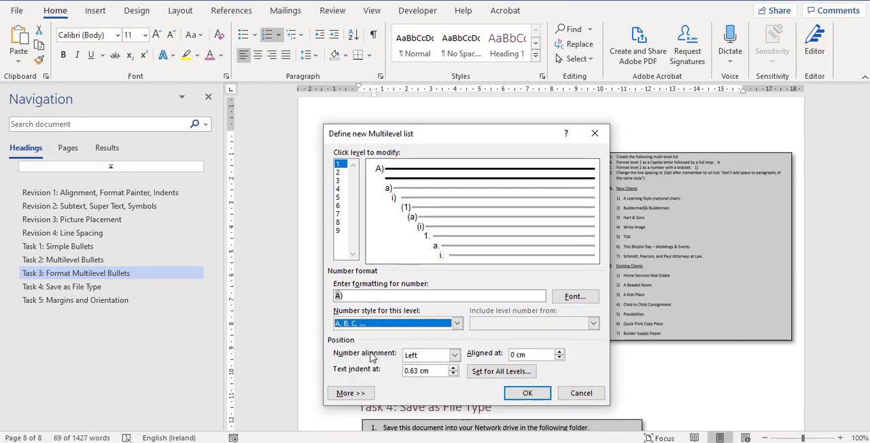
{"action": "left_click", "coordinate": [353, 296]}
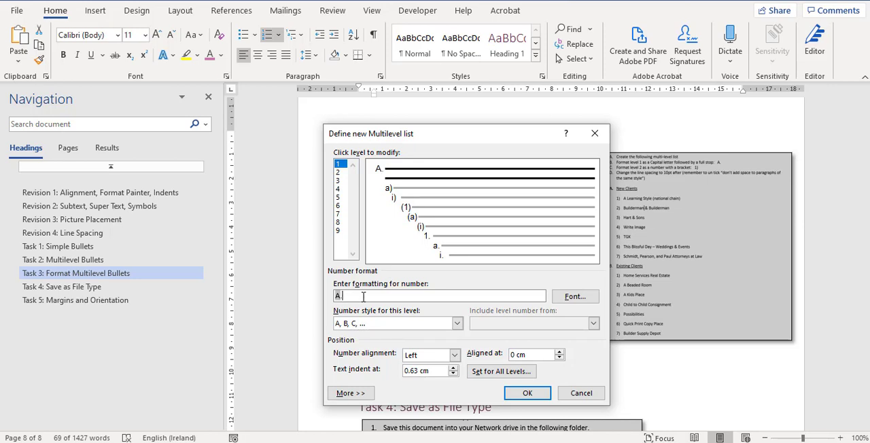
{"action": "type", "text": "."}
Step: Set level 2 of the new multilevel list to the 1, 2, 3 number style, formatted as "1)"
{"action": "left_click", "coordinate": [337, 173]}
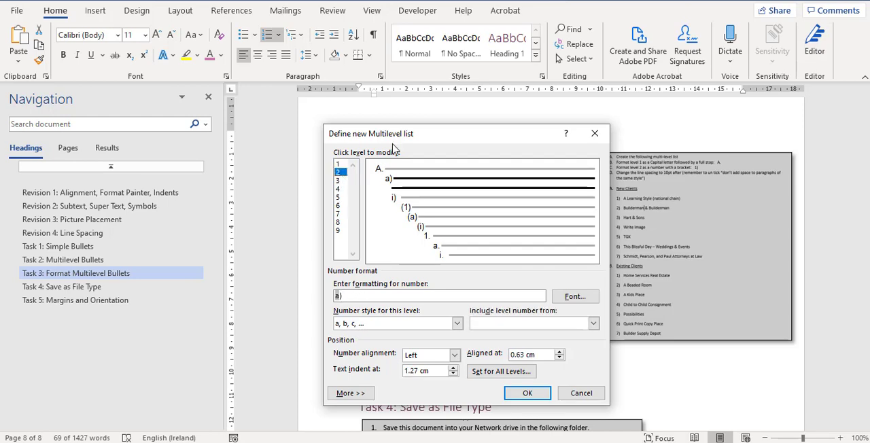
{"action": "left_click_drag", "start_coordinate": [391, 140], "coordinate": [697, 140]}
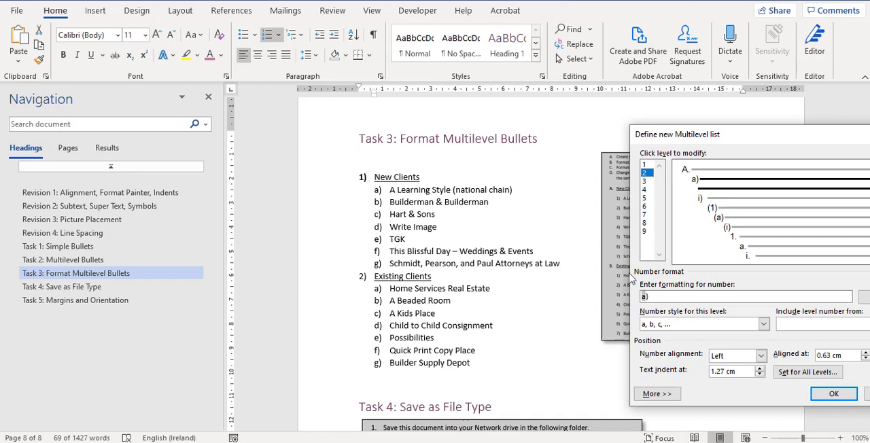
{"action": "left_click_drag", "start_coordinate": [764, 140], "coordinate": [428, 178]}
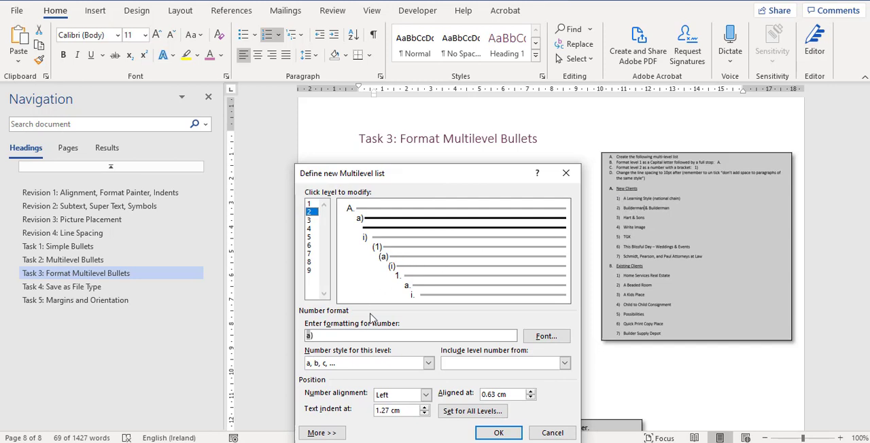
{"action": "left_click", "coordinate": [429, 364]}
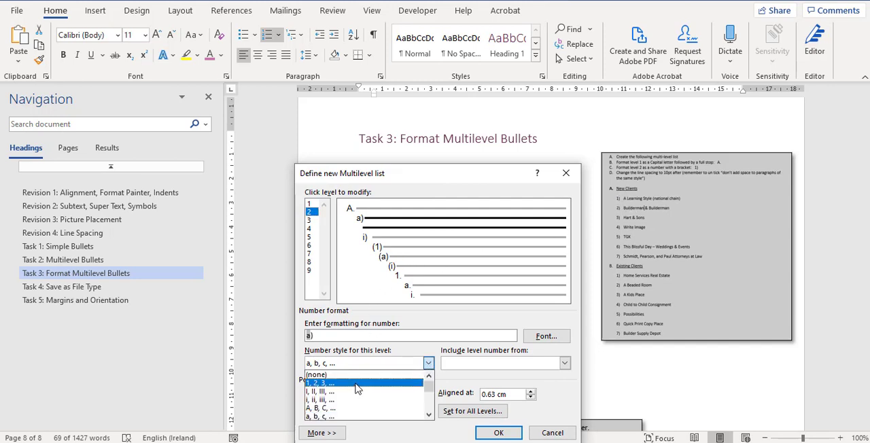
{"action": "left_click", "coordinate": [359, 386]}
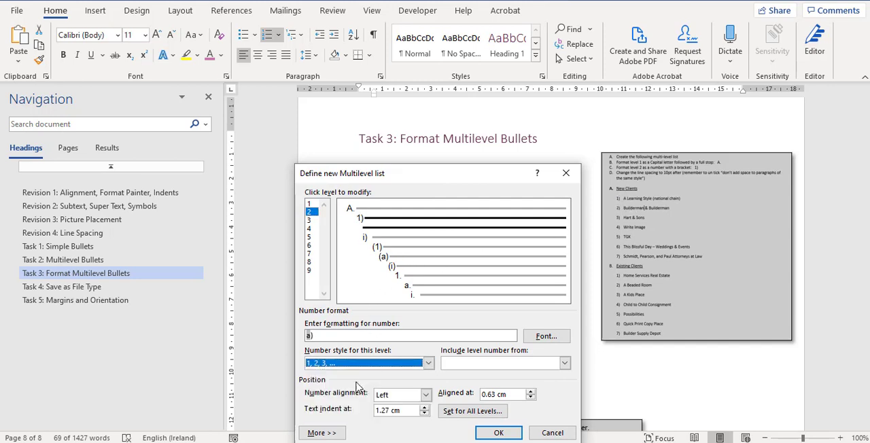
Step: Apply the newly defined A., 1) multilevel list to the selected Task 3 client lines
{"action": "left_click", "coordinate": [315, 335]}
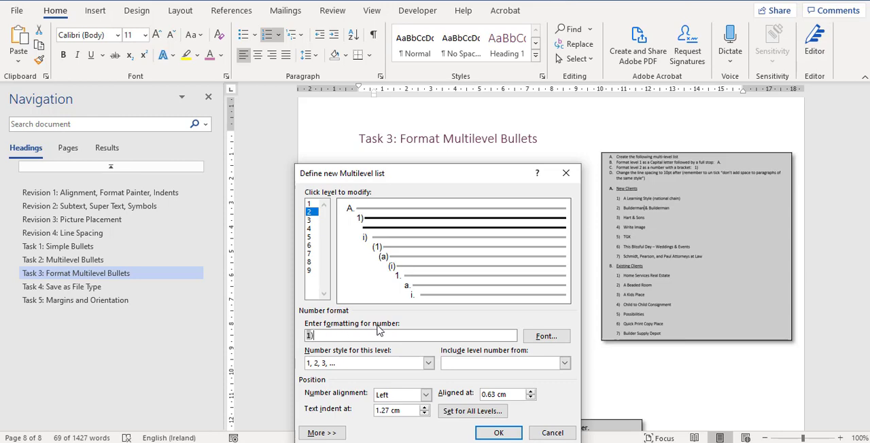
{"action": "left_click", "coordinate": [499, 433]}
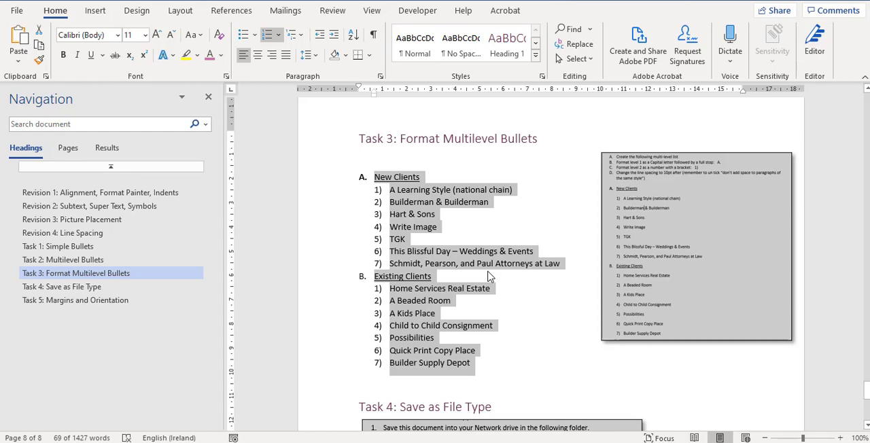
Step: Start saving a copy of the document in the Letterkenny Institute of Technology OneDrive, in folder 20_21 > 20 it and maths
{"action": "scroll", "coordinate": [489, 275], "scroll_direction": "down", "scroll_amount": 3}
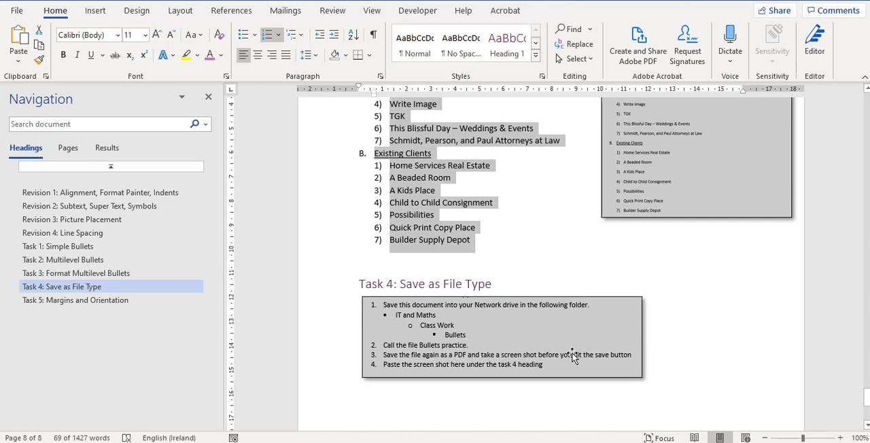
{"action": "left_click", "coordinate": [17, 10]}
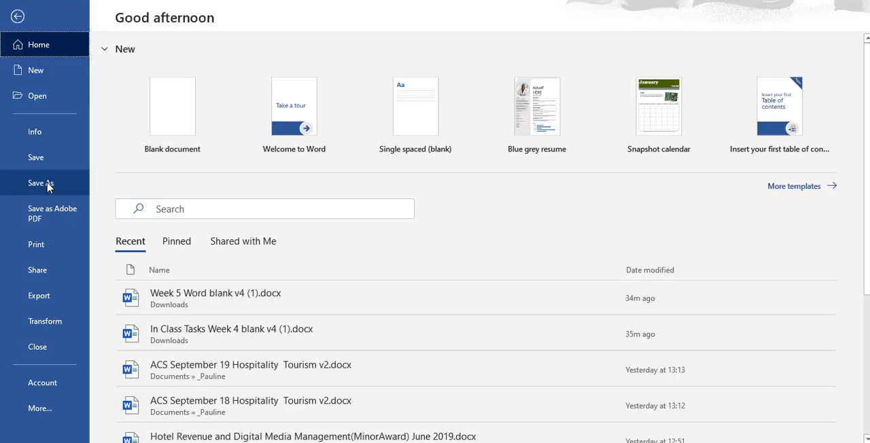
{"action": "left_click", "coordinate": [46, 187]}
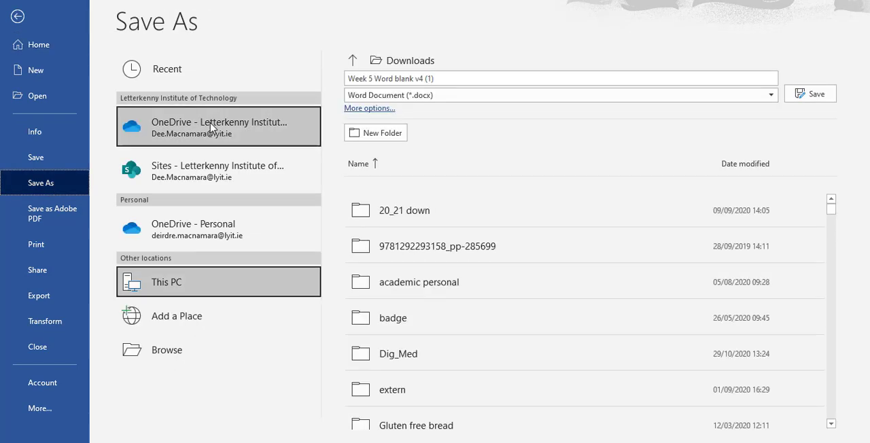
{"action": "left_click", "coordinate": [212, 127]}
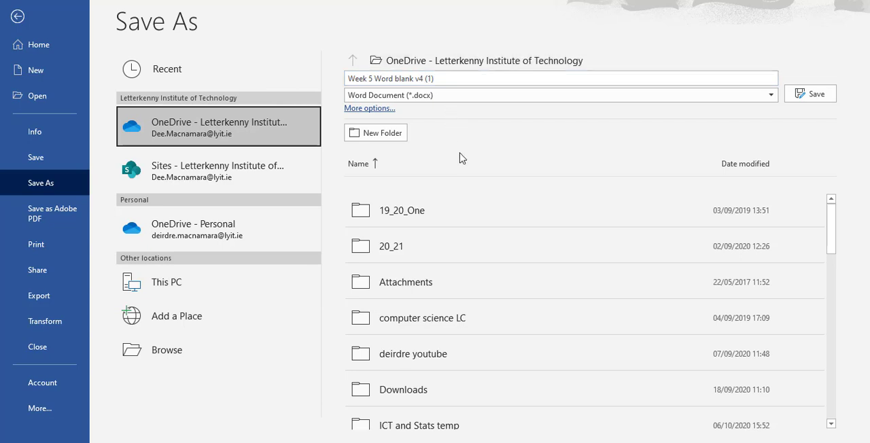
{"action": "scroll", "coordinate": [440, 380], "scroll_direction": "down", "scroll_amount": 1}
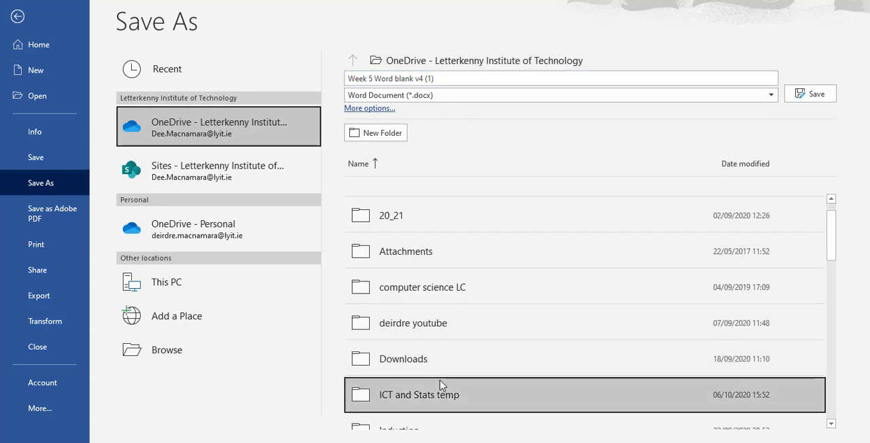
{"action": "scroll", "coordinate": [442, 385], "scroll_direction": "down", "scroll_amount": 1}
{"action": "scroll", "coordinate": [441, 386], "scroll_direction": "up", "scroll_amount": 2}
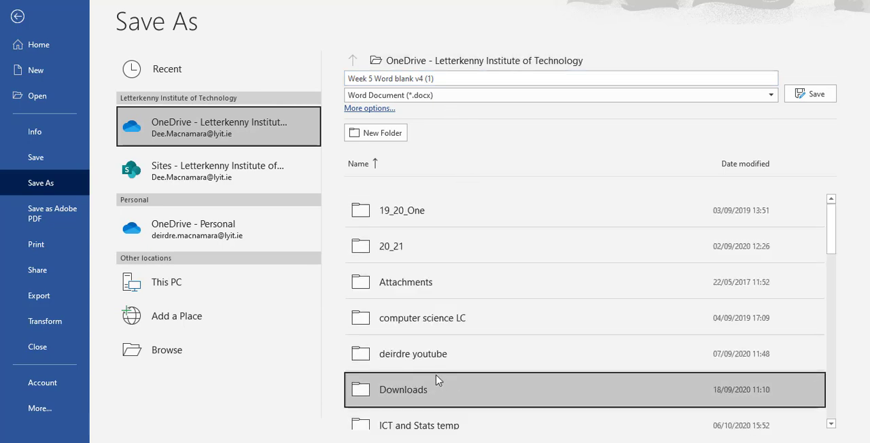
{"action": "left_click", "coordinate": [437, 246]}
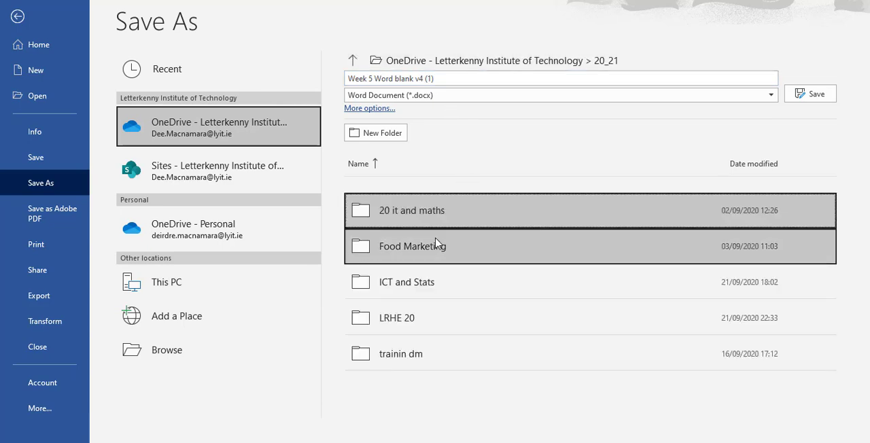
{"action": "left_click", "coordinate": [409, 214]}
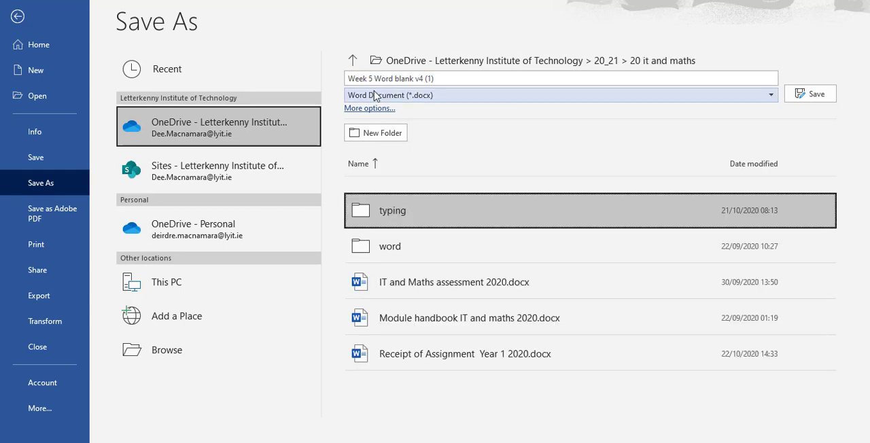
Step: Create a folder named "Classwork" in 20 it and maths and open it as the save location
{"action": "left_click", "coordinate": [379, 134]}
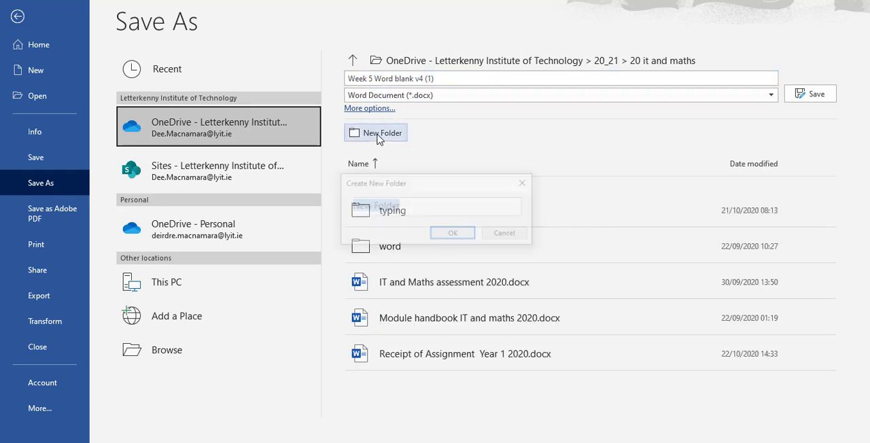
{"action": "type", "text": "Classwork"}
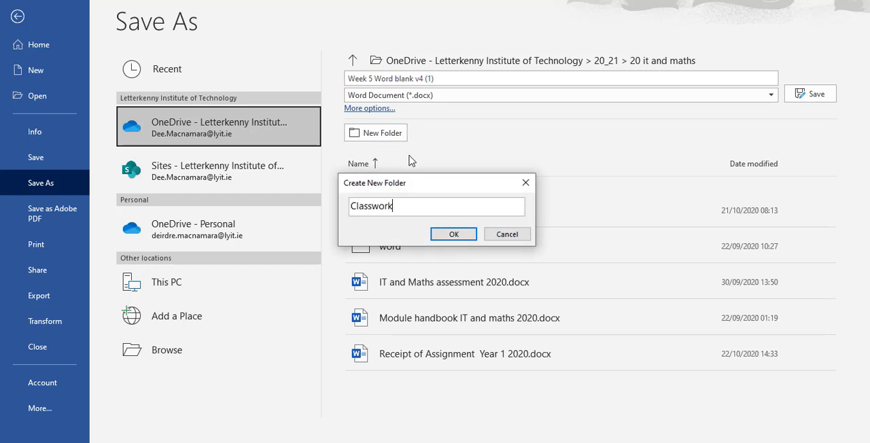
{"action": "key", "text": "Return"}
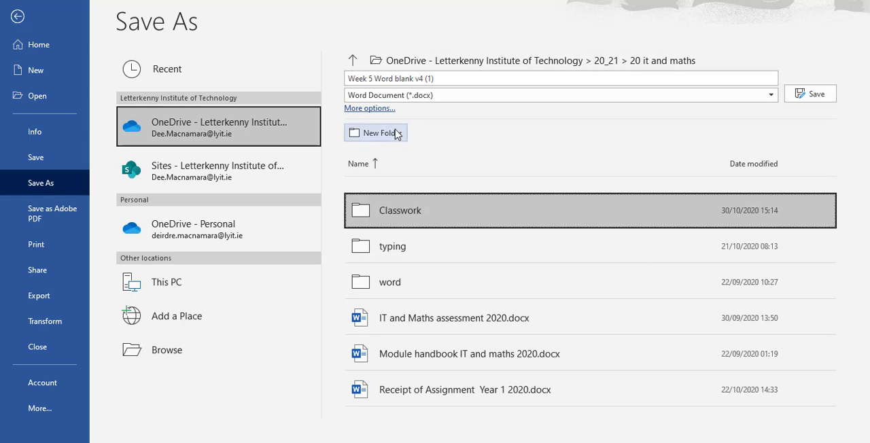
{"action": "left_click", "coordinate": [405, 212]}
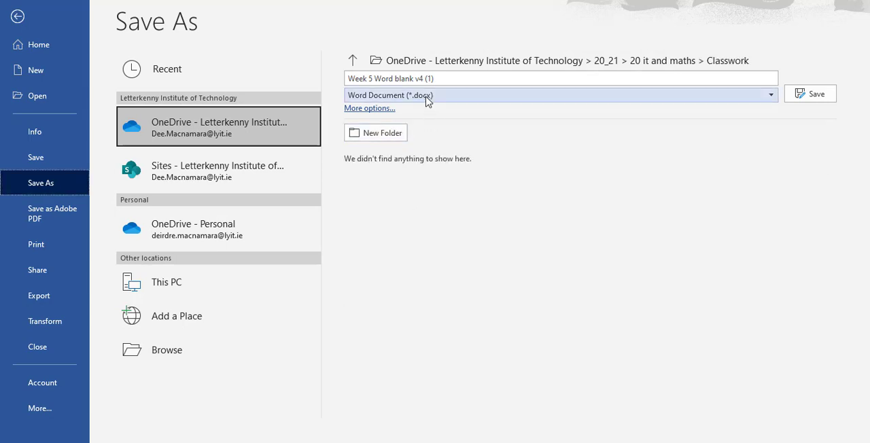
Step: Name the copy "bullets" and choose PDF (*.pdf) as its file type, leaving the save page without saving
{"action": "left_click", "coordinate": [436, 77]}
{"action": "type", "text": "bullets"}
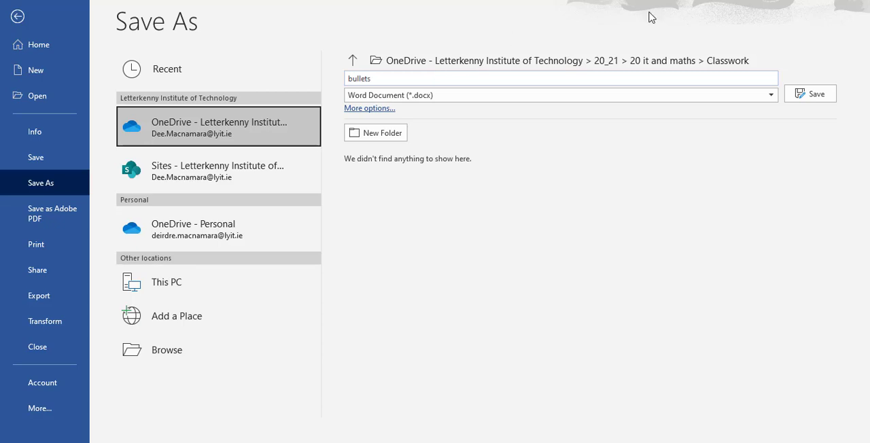
{"action": "left_click", "coordinate": [772, 99]}
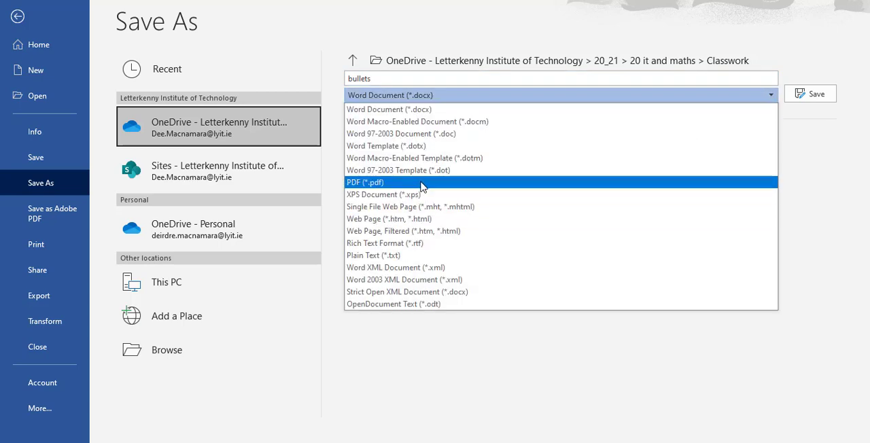
{"action": "left_click", "coordinate": [423, 184]}
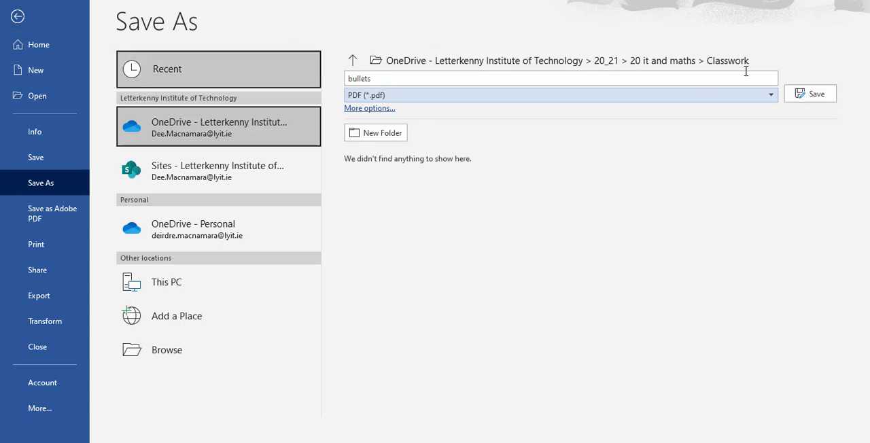
{"action": "left_click", "coordinate": [18, 16]}
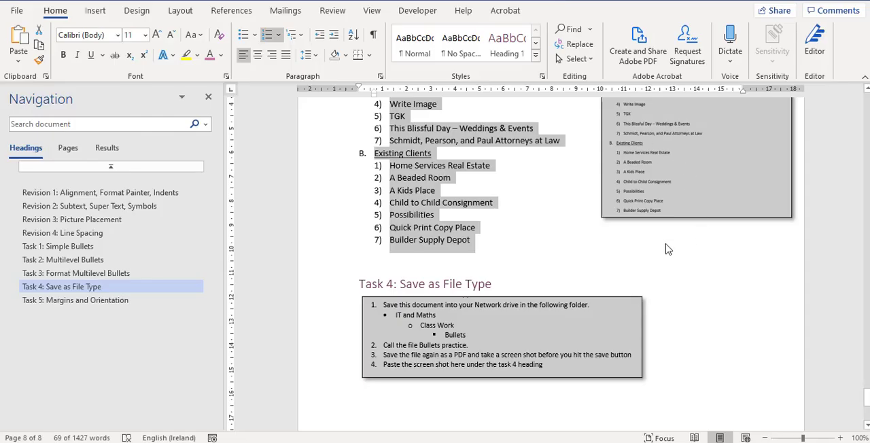
Step: Change the document's orientation to landscape in the print settings and return to the document
{"action": "scroll", "coordinate": [637, 294], "scroll_direction": "down", "scroll_amount": 5}
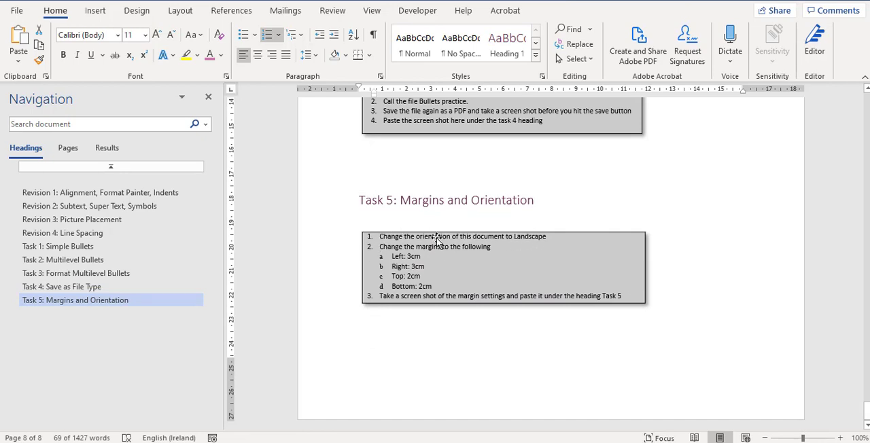
{"action": "left_click", "coordinate": [17, 11]}
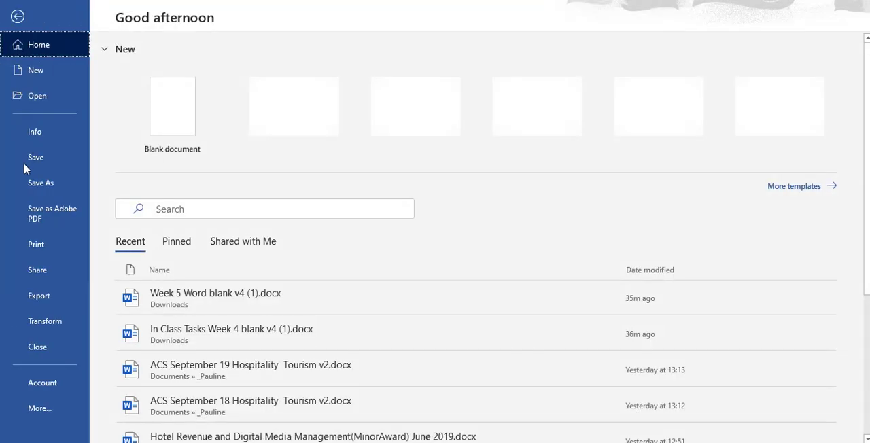
{"action": "left_click", "coordinate": [36, 246]}
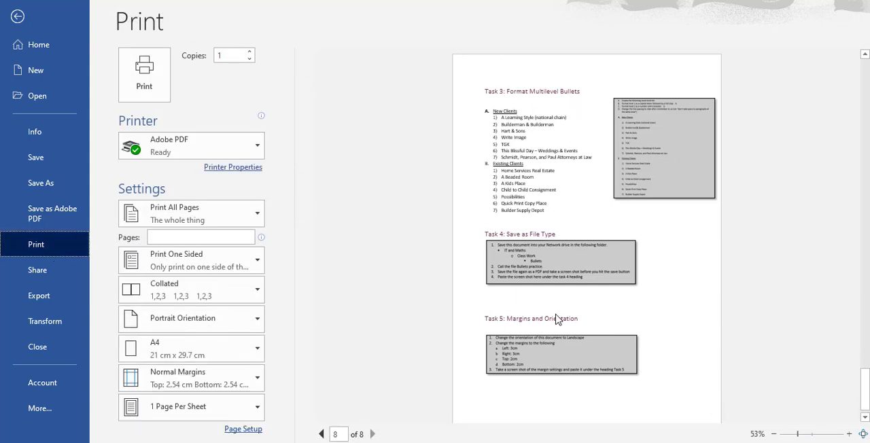
{"action": "left_click", "coordinate": [183, 324]}
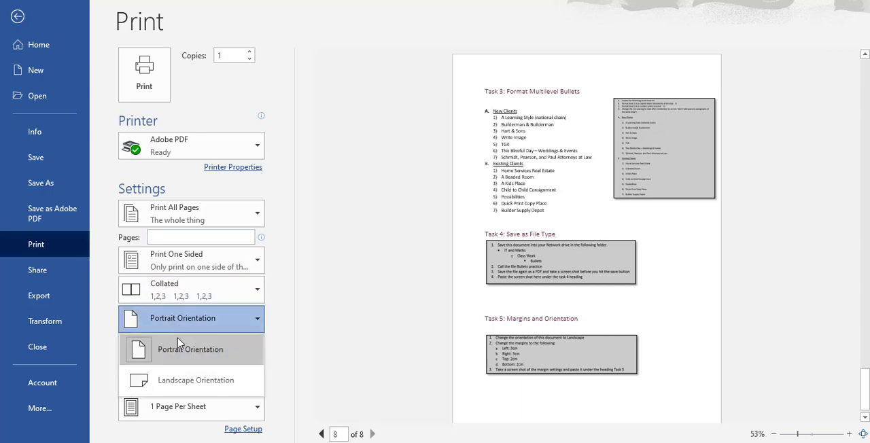
{"action": "left_click", "coordinate": [215, 382]}
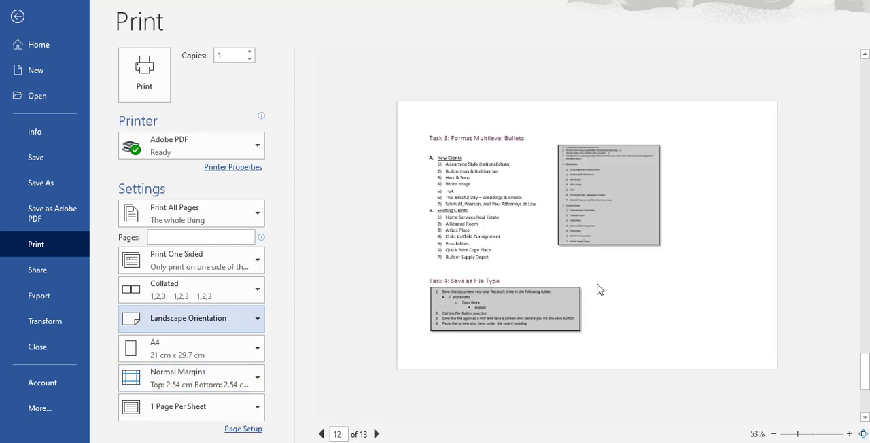
{"action": "left_click", "coordinate": [18, 15]}
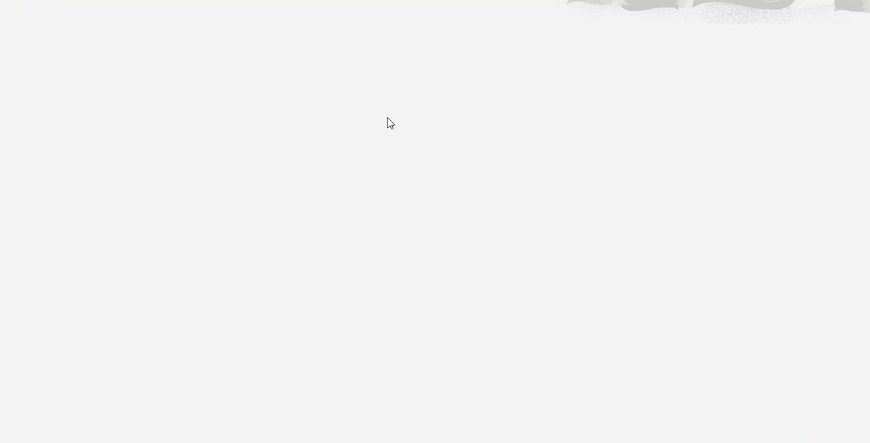
{"action": "scroll", "coordinate": [601, 306], "scroll_direction": "down", "scroll_amount": 10}
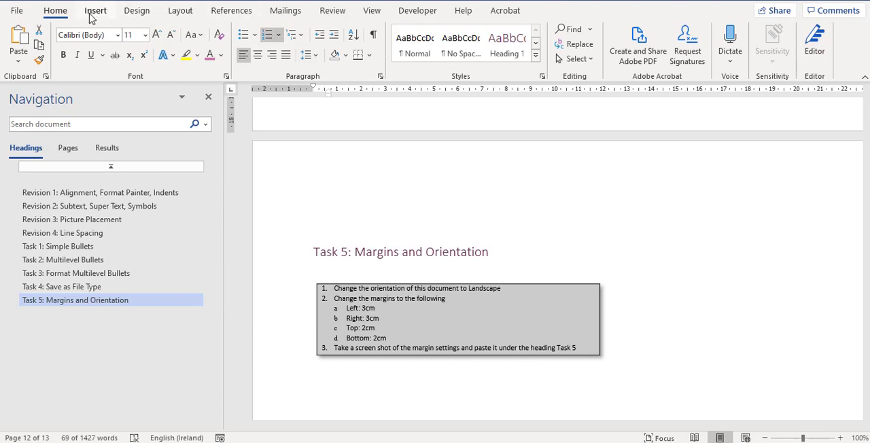
{"action": "left_click", "coordinate": [177, 12]}
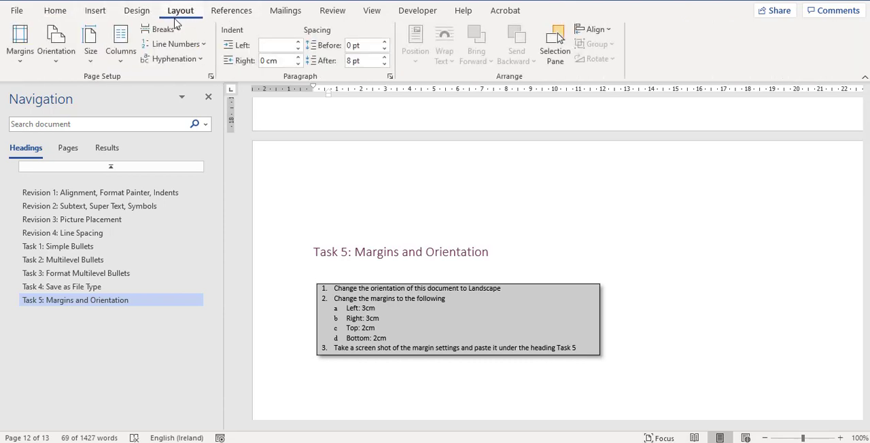
{"action": "left_click", "coordinate": [211, 78]}
Step: Open Page Setup from the print settings and set the top and bottom margins to 3 cm
{"action": "left_click", "coordinate": [17, 11]}
{"action": "left_click", "coordinate": [41, 246]}
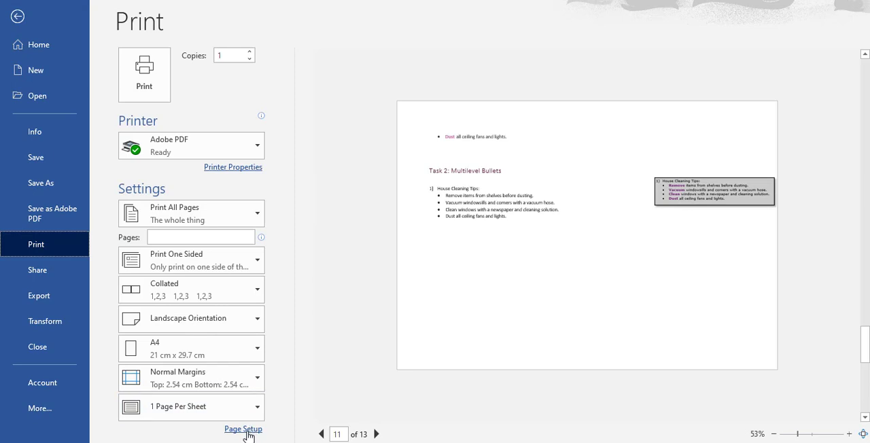
{"action": "left_click", "coordinate": [244, 430]}
{"action": "left_click", "coordinate": [245, 429]}
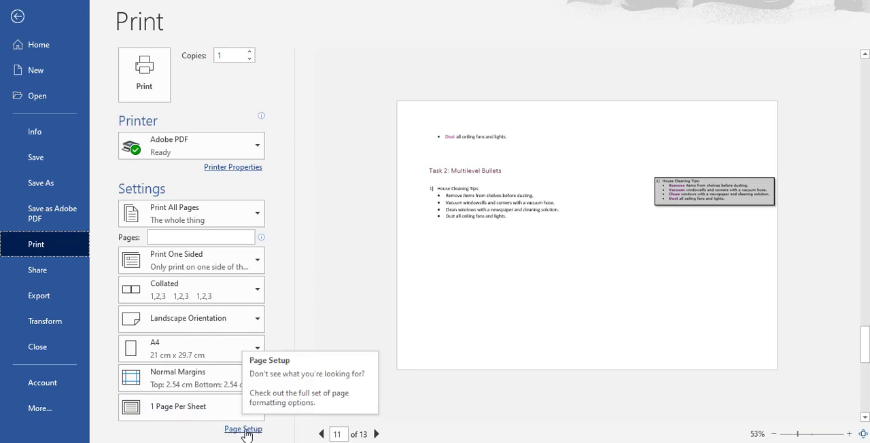
{"action": "left_click", "coordinate": [244, 431]}
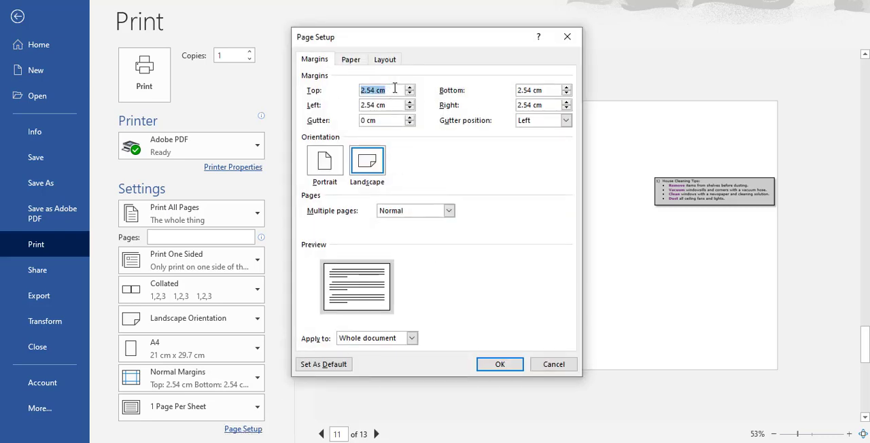
{"action": "type", "text": "3"}
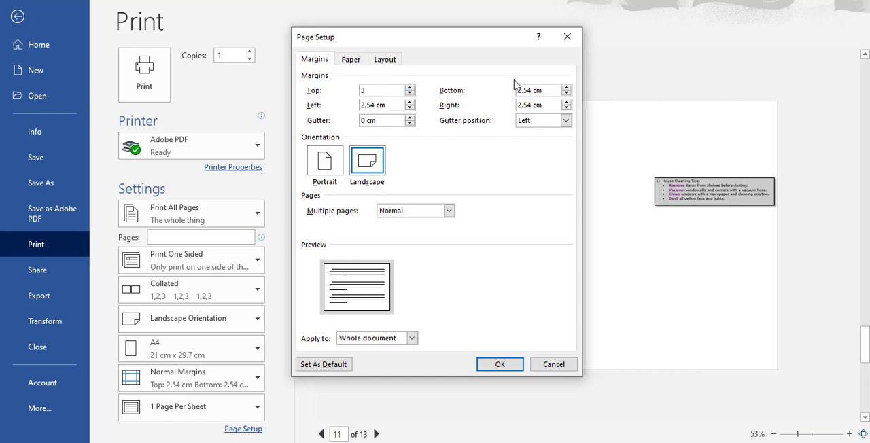
{"action": "left_click_drag", "start_coordinate": [530, 88], "coordinate": [398, 83]}
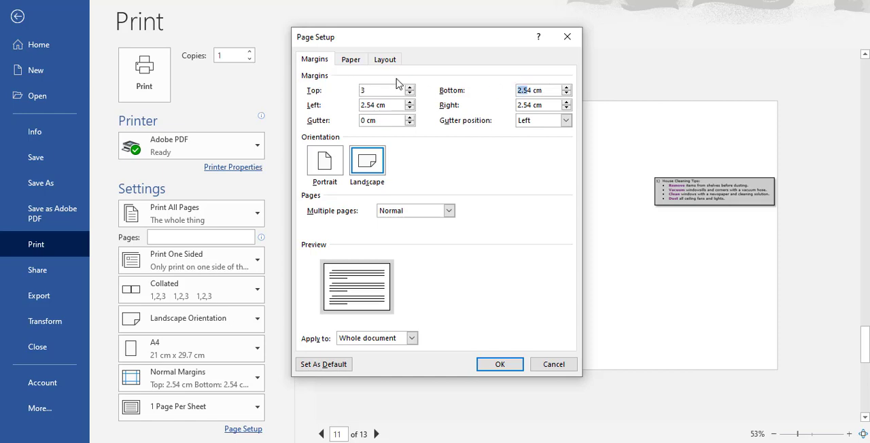
{"action": "type", "text": "4"}
Step: Set the left and right margins to 2 cm, apply the custom margins to the whole document and return to it
{"action": "left_click_drag", "start_coordinate": [375, 105], "coordinate": [274, 109]}
{"action": "type", "text": "2"}
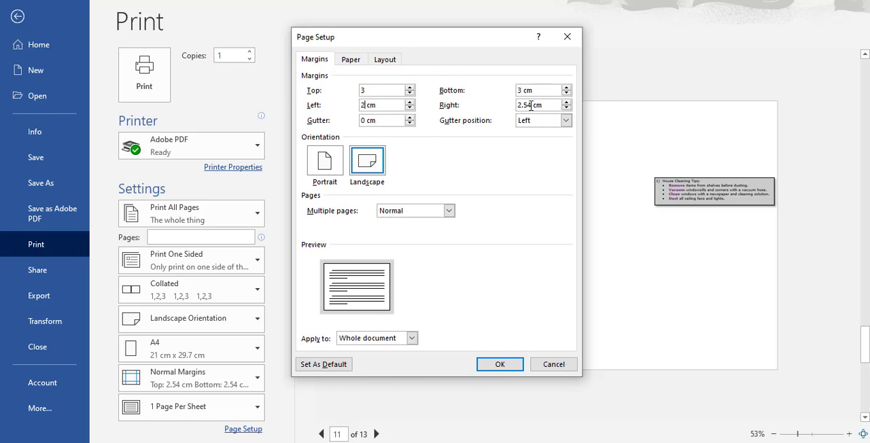
{"action": "left_click_drag", "start_coordinate": [532, 106], "coordinate": [493, 110]}
{"action": "type", "text": "2"}
{"action": "left_click", "coordinate": [514, 369]}
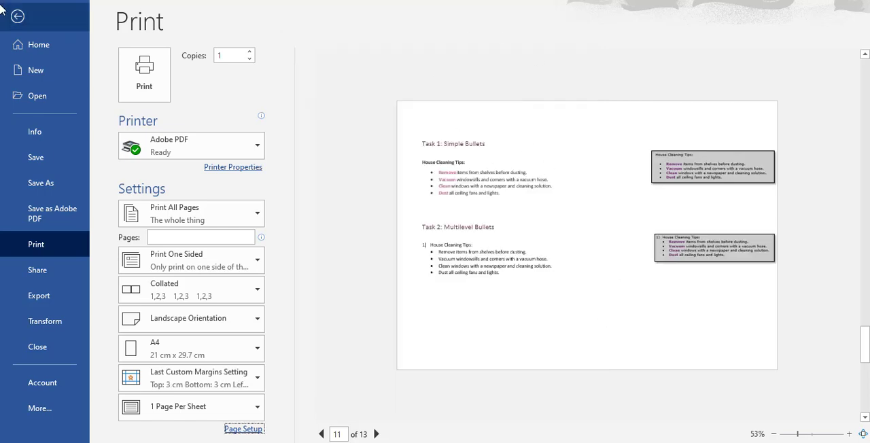
{"action": "left_click", "coordinate": [18, 17]}
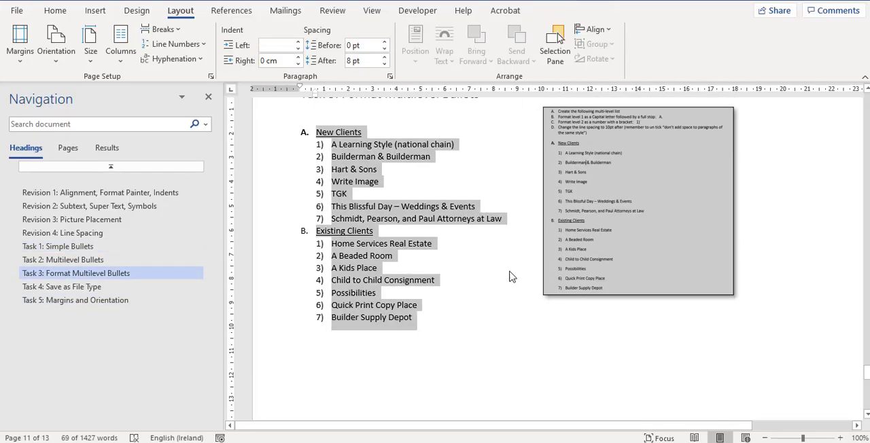
Step: Open Page Setup from the print settings, capture a screenshot of the margin settings, and cancel back to the document
{"action": "scroll", "coordinate": [507, 272], "scroll_direction": "down", "scroll_amount": 3}
{"action": "scroll", "coordinate": [507, 273], "scroll_direction": "down", "scroll_amount": 10}
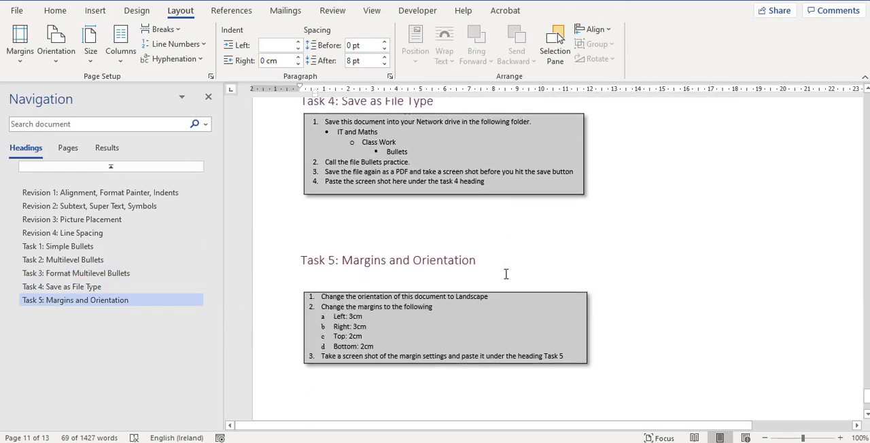
{"action": "scroll", "coordinate": [504, 273], "scroll_direction": "down", "scroll_amount": 3}
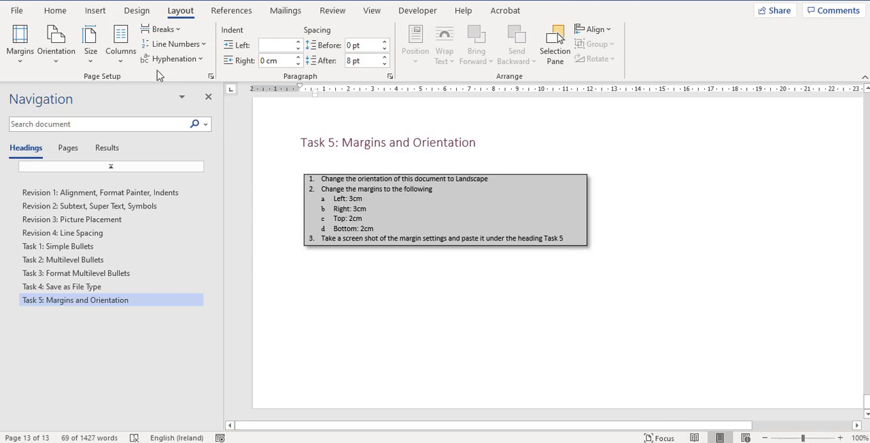
{"action": "left_click", "coordinate": [17, 10]}
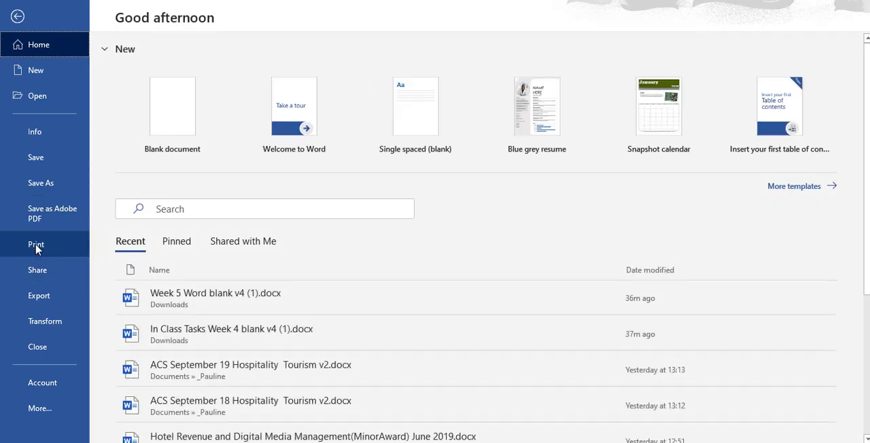
{"action": "left_click", "coordinate": [37, 248]}
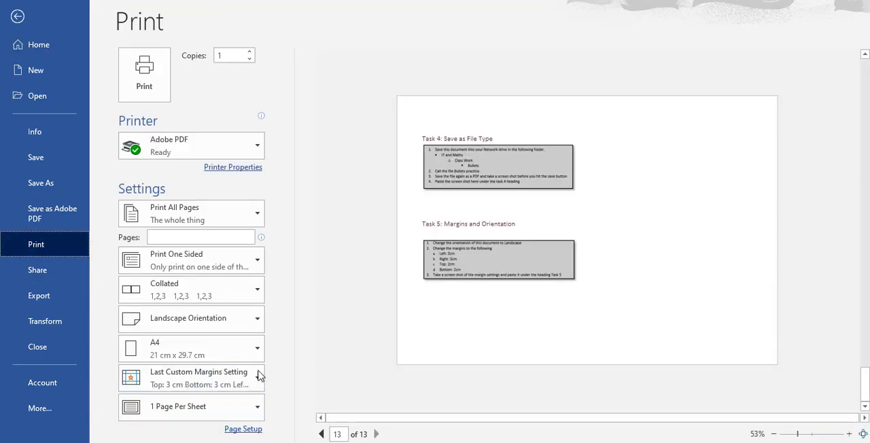
{"action": "left_click", "coordinate": [258, 375]}
{"action": "left_click", "coordinate": [252, 430]}
{"action": "left_click", "coordinate": [252, 431]}
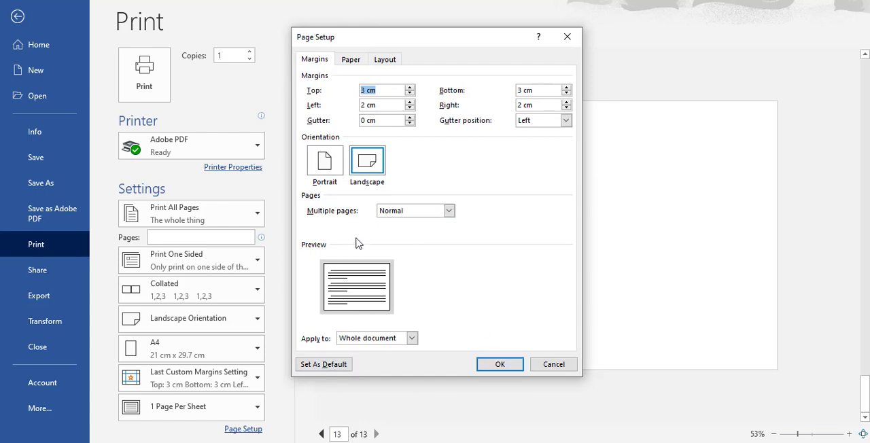
{"action": "left_click", "coordinate": [551, 367]}
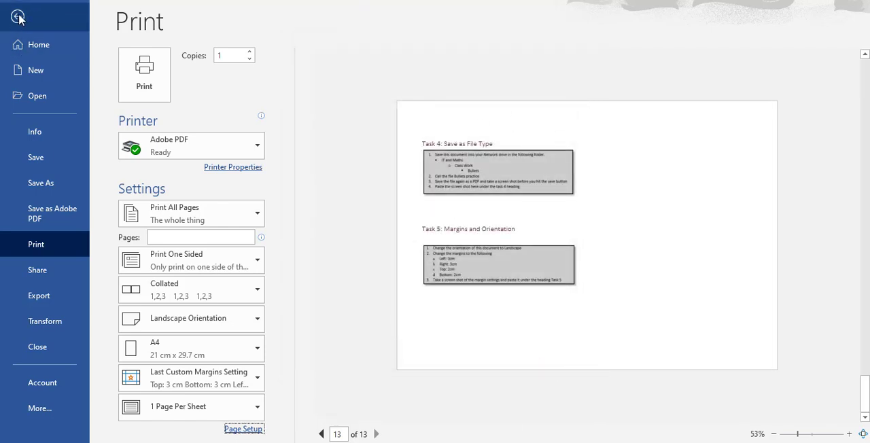
{"action": "left_click", "coordinate": [18, 17]}
Step: Paste the screenshot of the Page Setup margins below the Task 5 instructions and check its placement
{"action": "scroll", "coordinate": [464, 337], "scroll_direction": "down", "scroll_amount": 15}
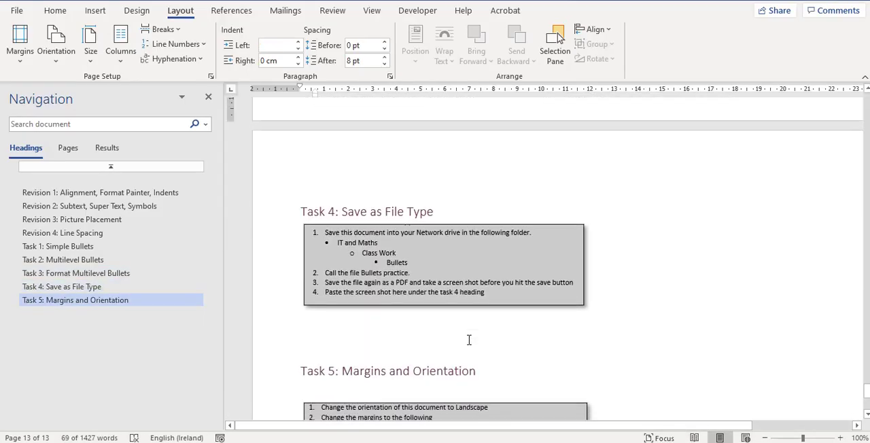
{"action": "scroll", "coordinate": [469, 339], "scroll_direction": "down", "scroll_amount": 5}
{"action": "left_click", "coordinate": [618, 276]}
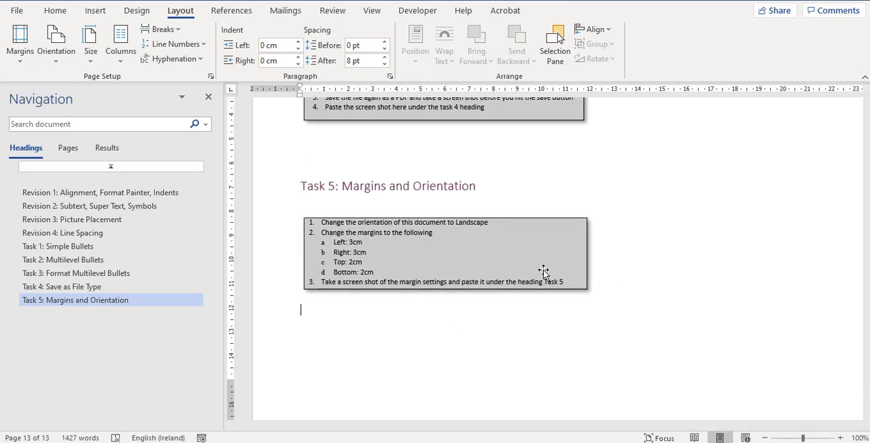
{"action": "left_click", "coordinate": [57, 11]}
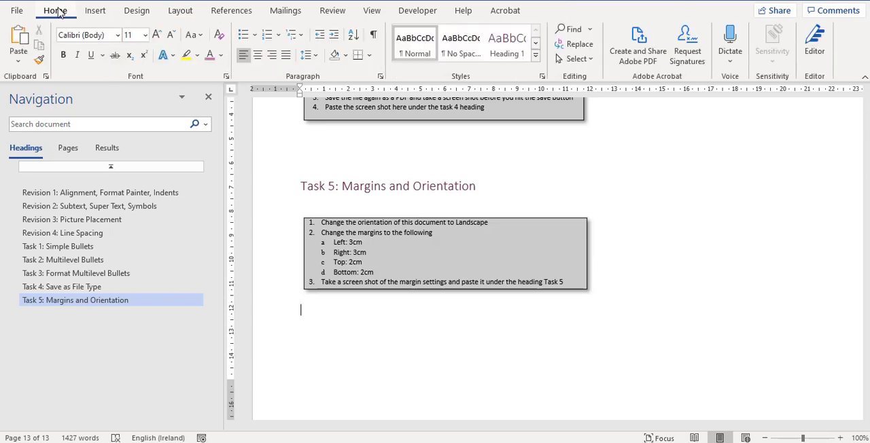
{"action": "left_click", "coordinate": [20, 37]}
{"action": "scroll", "coordinate": [390, 320], "scroll_direction": "up", "scroll_amount": 2}
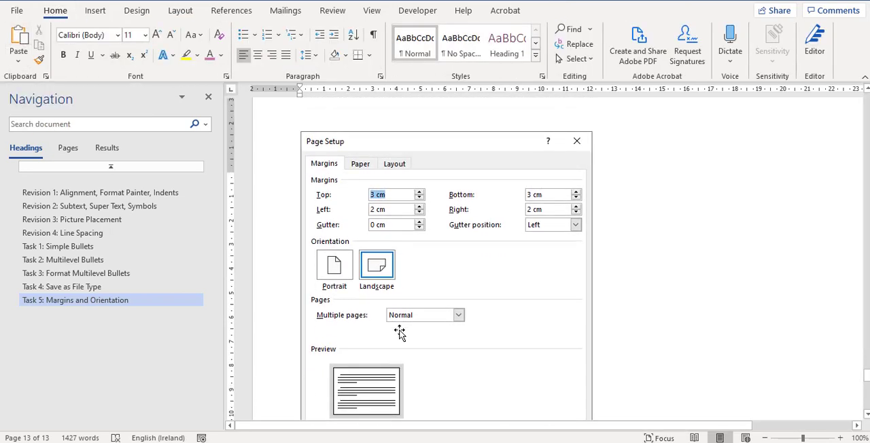
{"action": "scroll", "coordinate": [399, 331], "scroll_direction": "up", "scroll_amount": 10}
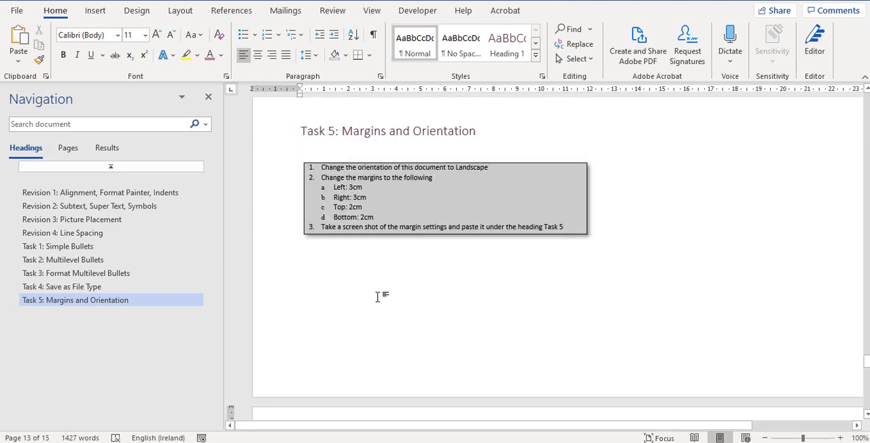